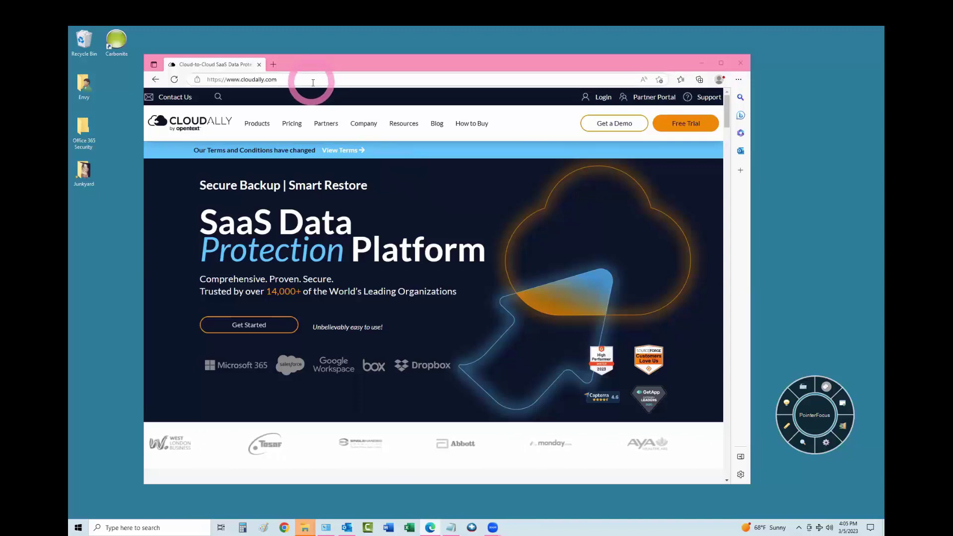
# - Start the free trial sign-up and enter the user's first name, last name and e-mail
pyautogui.click(686, 123)
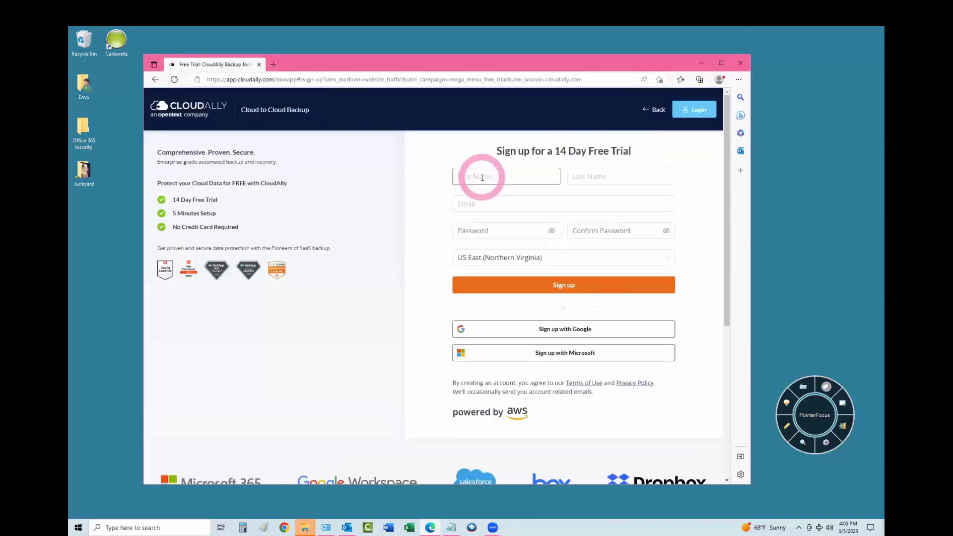
pyautogui.click(482, 176)
pyautogui.write('Lisa')
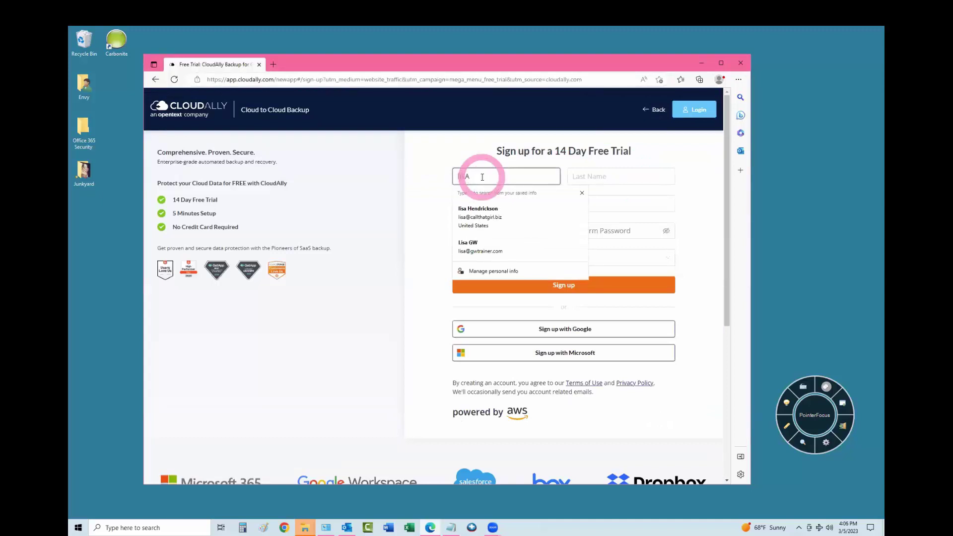
pyautogui.press('BackSpace')
pyautogui.press('BackSpace')
pyautogui.press('BackSpace')
pyautogui.press('BackSpace')
pyautogui.press('Escape')
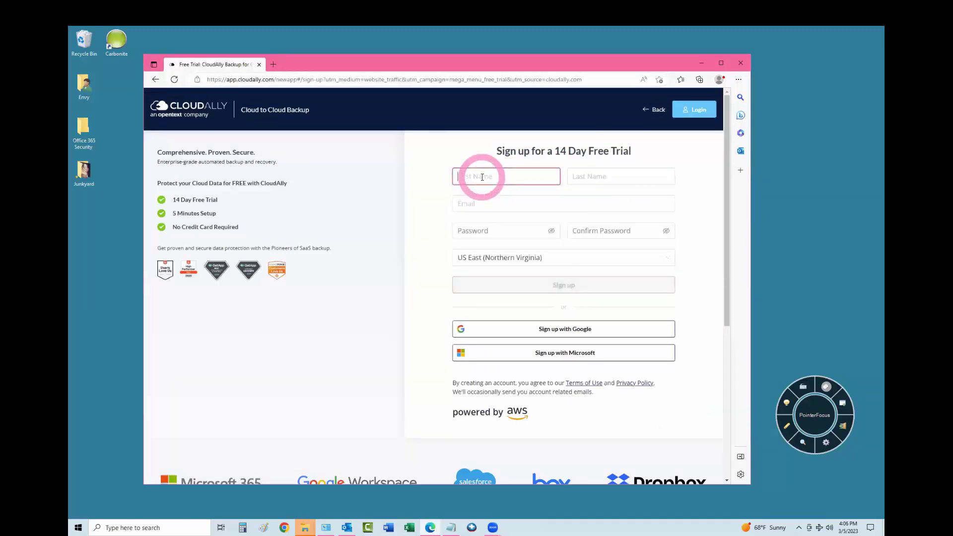
pyautogui.press('Tab')
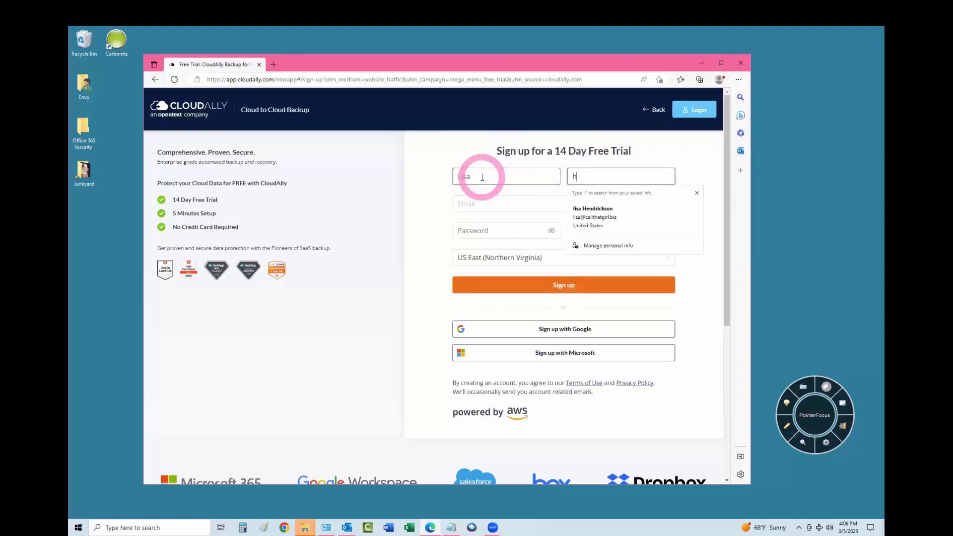
pyautogui.press('Tab')
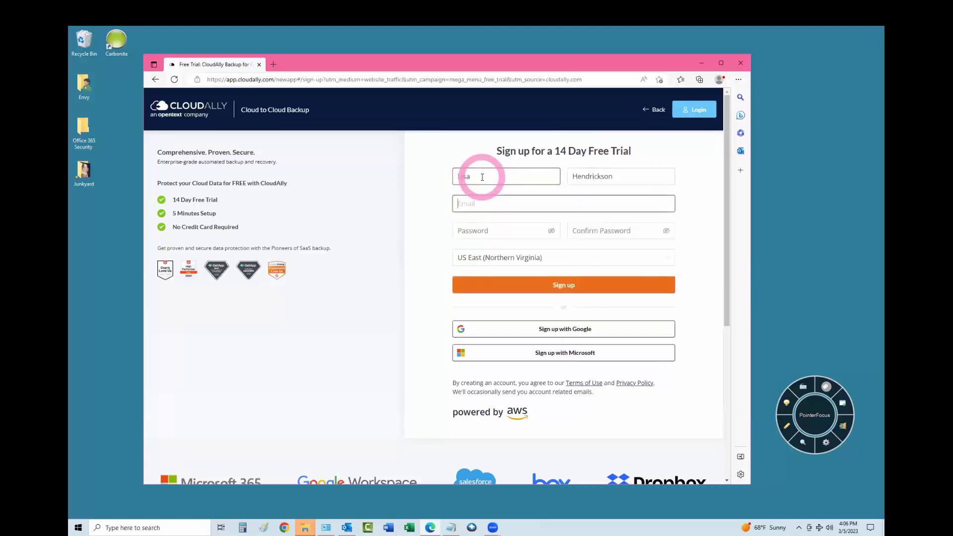
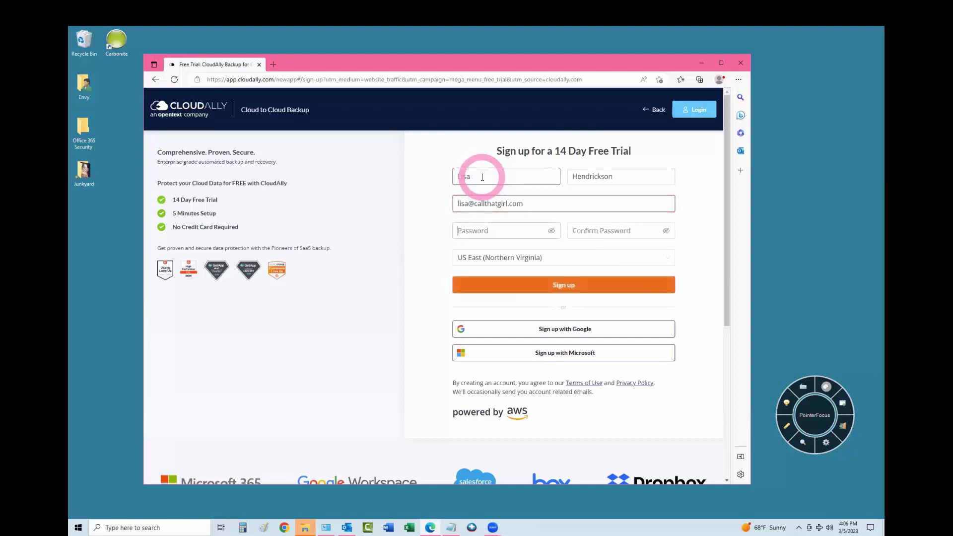
# - Set the account password, choose the Canada (Central) region and submit the sign-up
pyautogui.press('Tab')
pyautogui.write('*******')
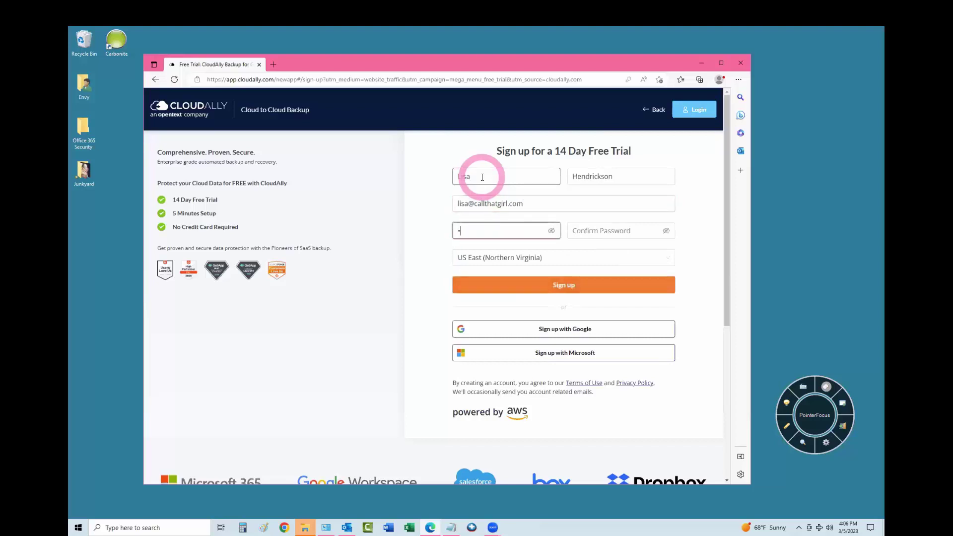
pyautogui.write('*')
pyautogui.press('Tab')
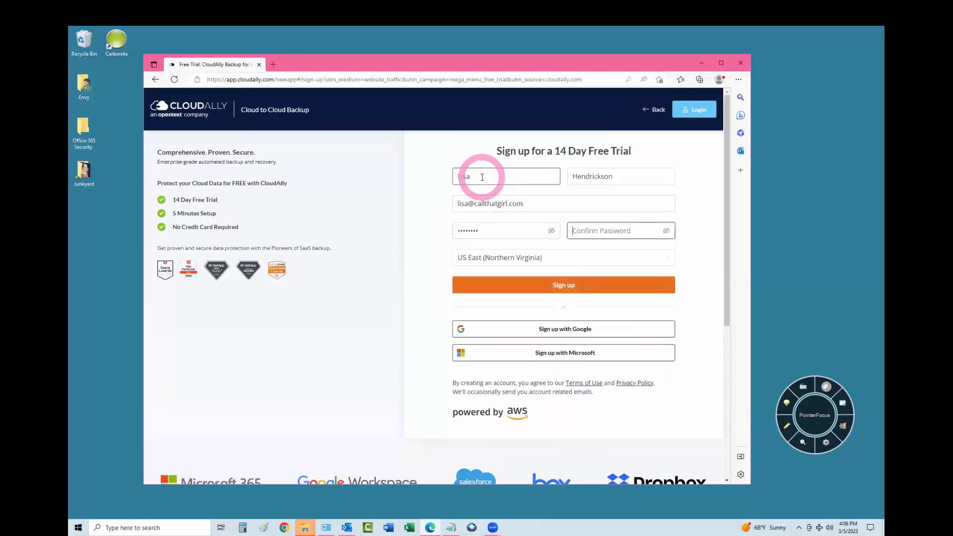
pyautogui.write('********')
pyautogui.click(526, 257)
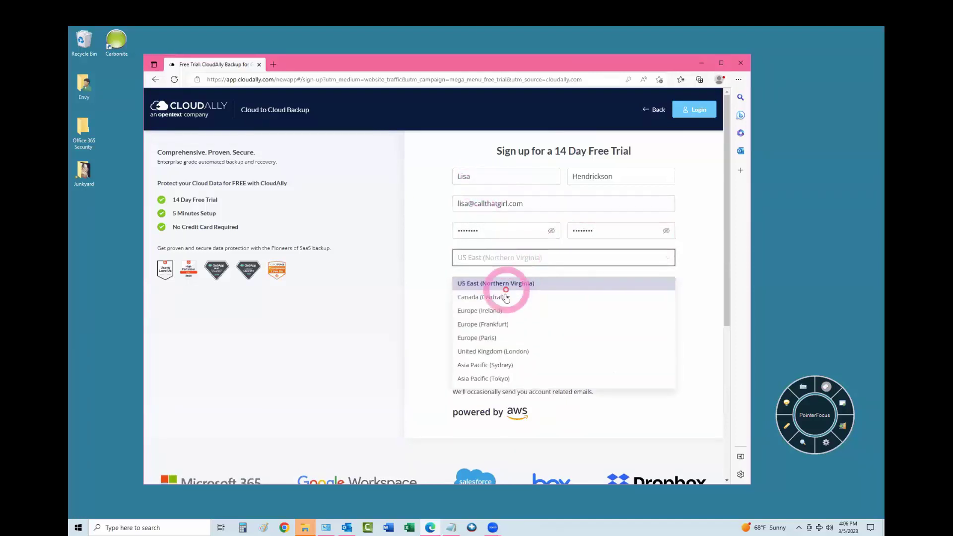
pyautogui.click(523, 297)
pyautogui.click(543, 285)
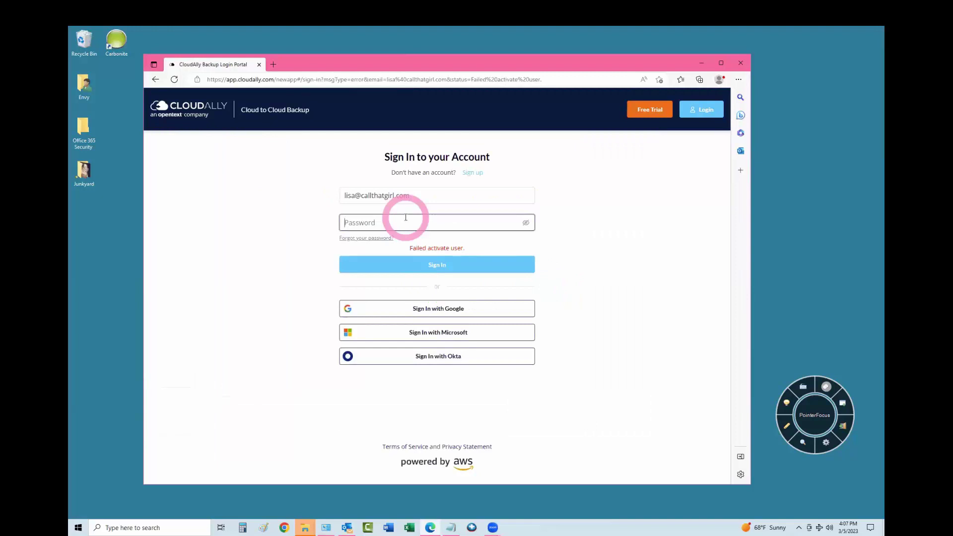
# - Sign in to the new CloudAlly account with its password
pyautogui.write('********')
pyautogui.press('Return')
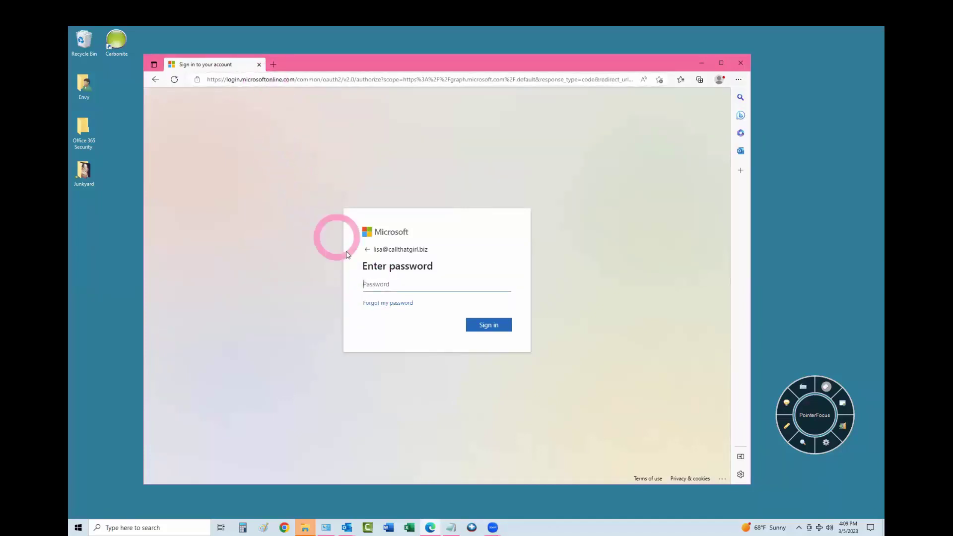
# - Sign in to Microsoft 365 by pasting the account password
pyautogui.click(376, 285)
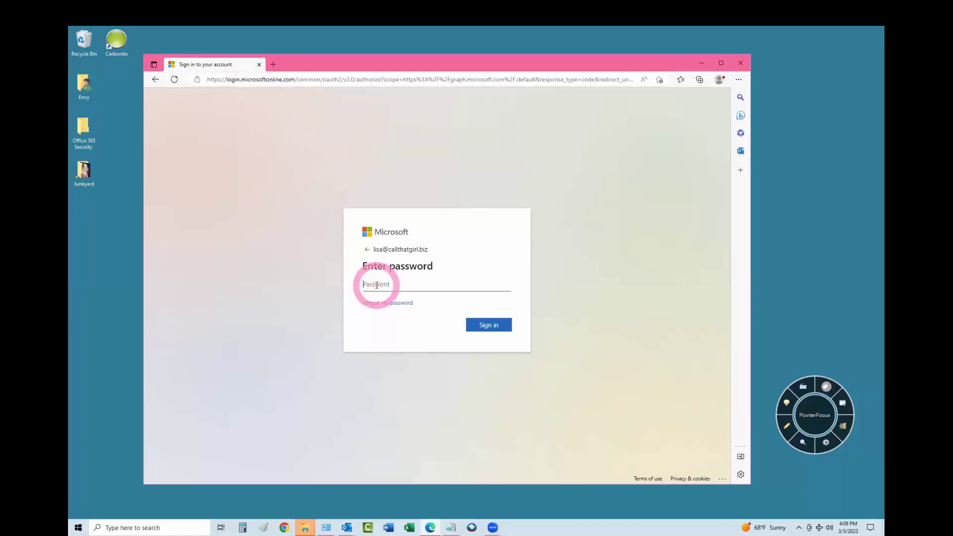
pyautogui.hotkey('ctrl', 'v')
pyautogui.click(482, 325)
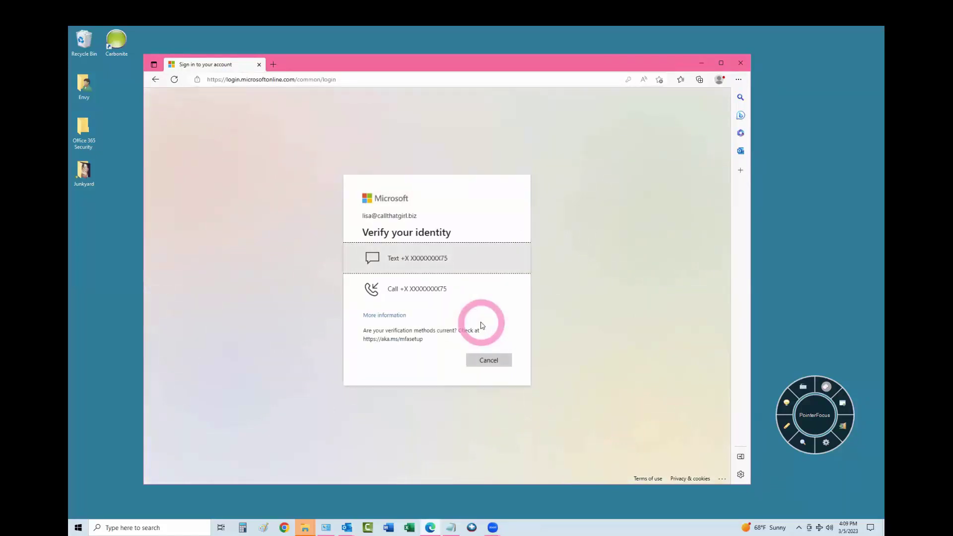
# - Verify with a code texted by SMS and decline to stay signed in
pyautogui.click(431, 260)
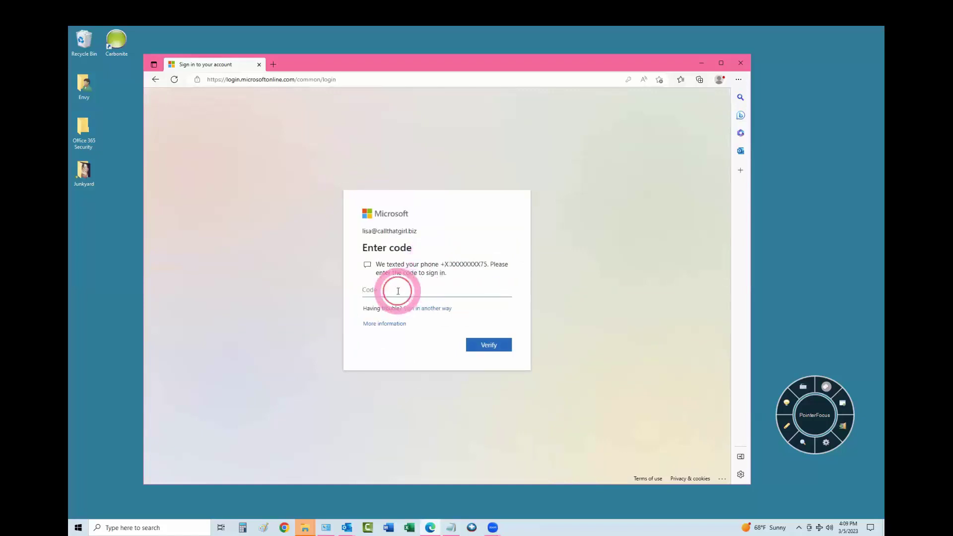
pyautogui.click(507, 347)
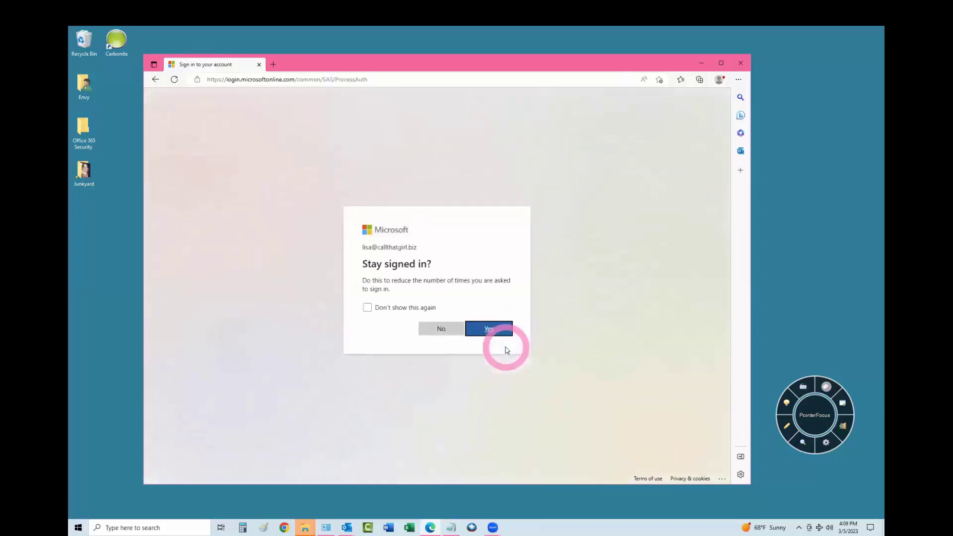
pyautogui.click(446, 330)
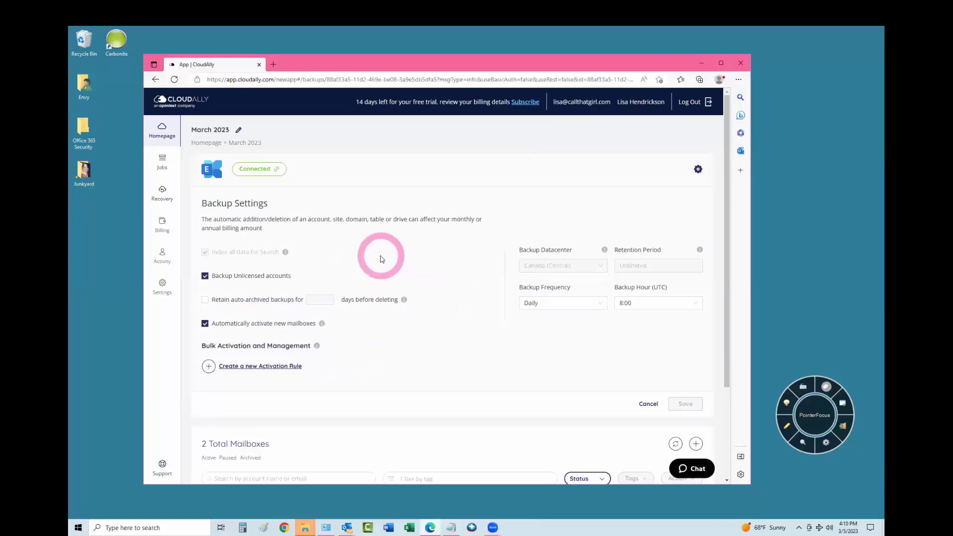
# - Select the user's mailbox in the table and activate its backups
pyautogui.scroll(-3, 381, 259)
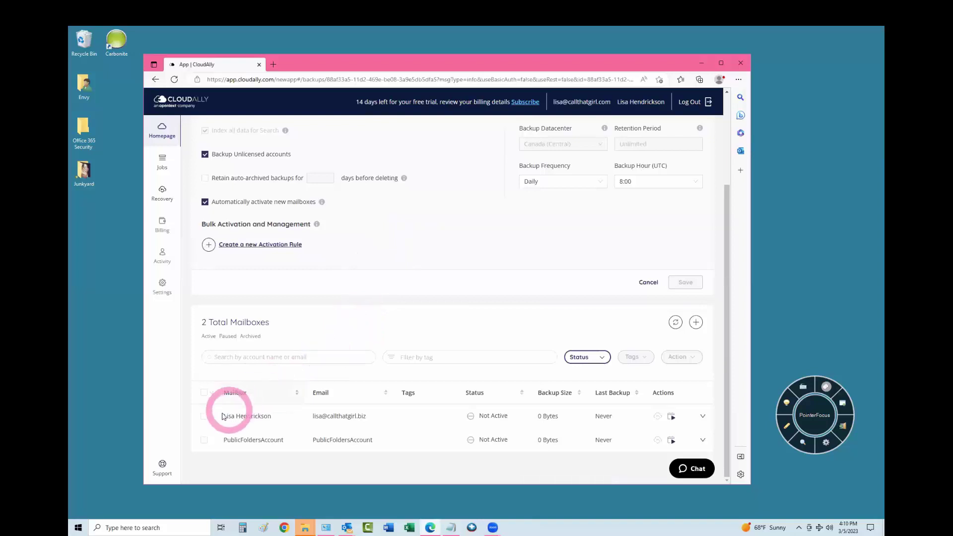
pyautogui.click(204, 417)
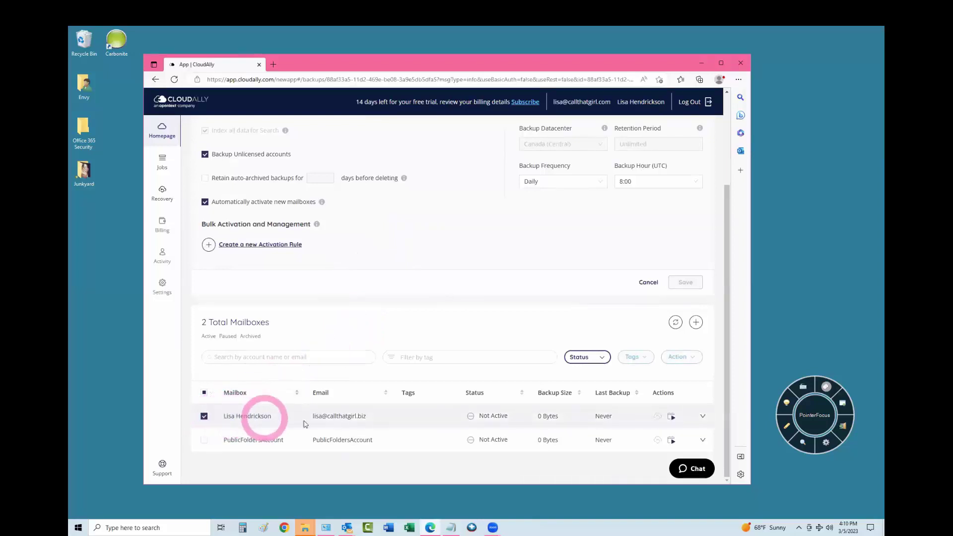
pyautogui.click(670, 417)
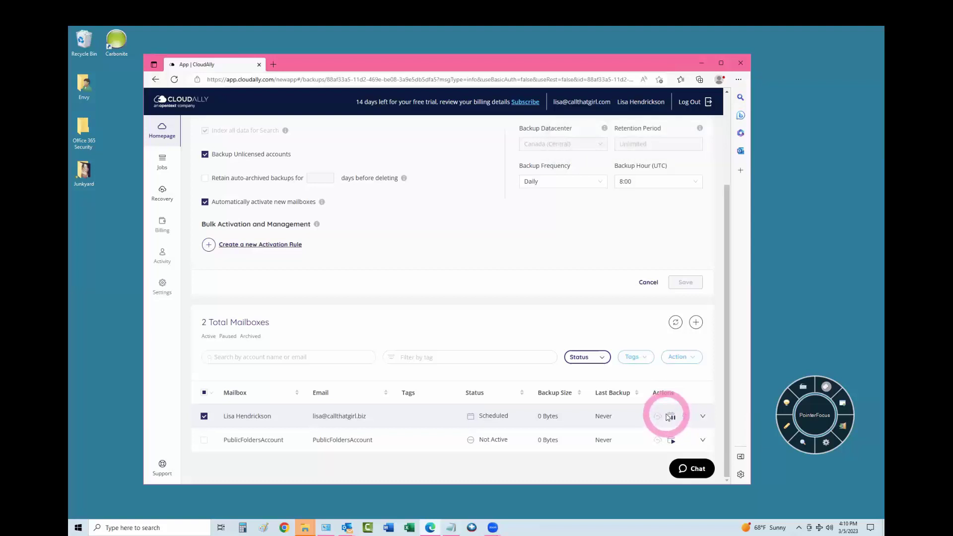
# - Expand the mailbox's backup details and schedule an immediate backup
pyautogui.click(702, 417)
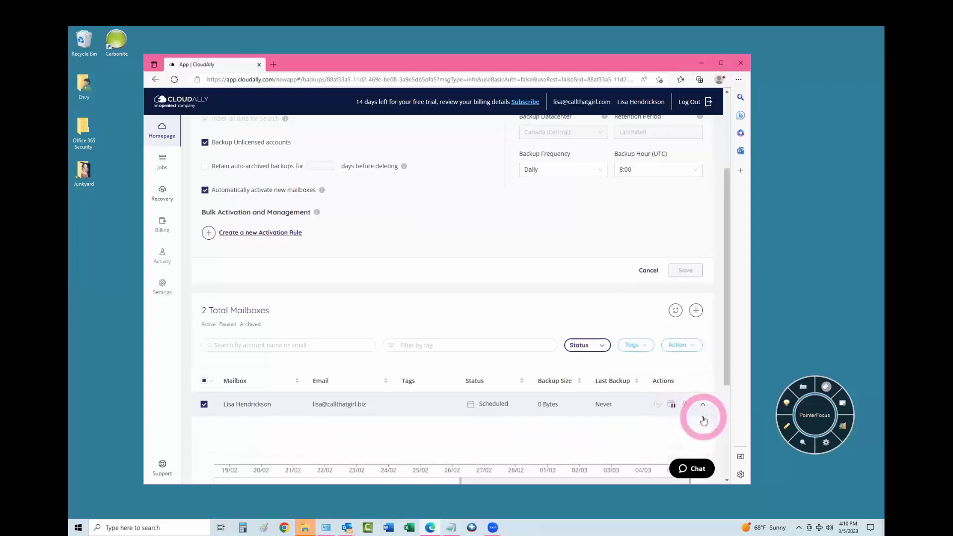
pyautogui.scroll(-3, 695, 393)
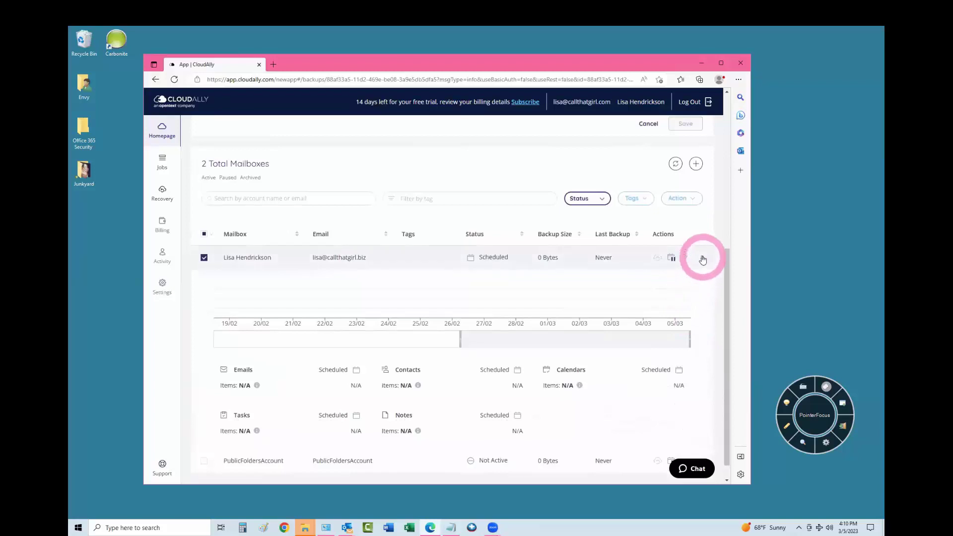
pyautogui.click(684, 259)
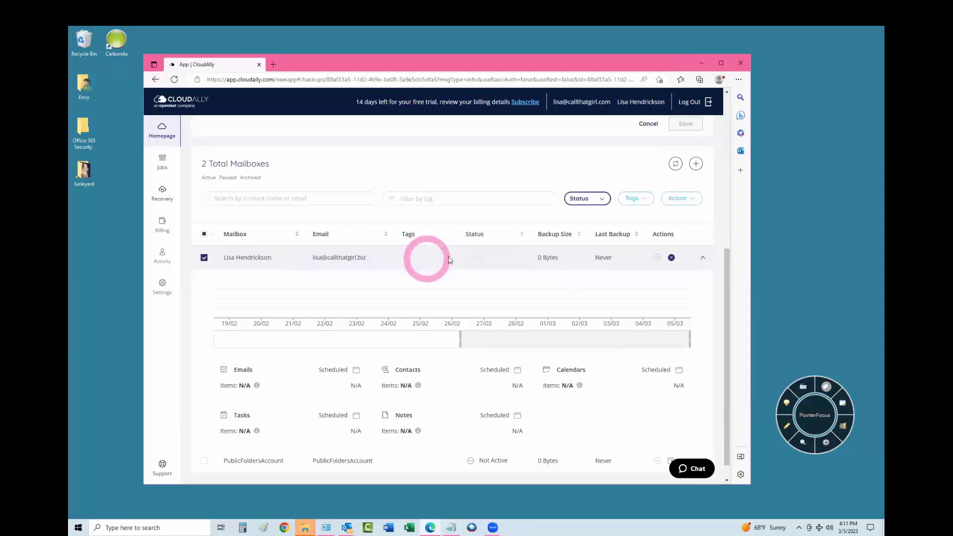
pyautogui.scroll(2, 522, 259)
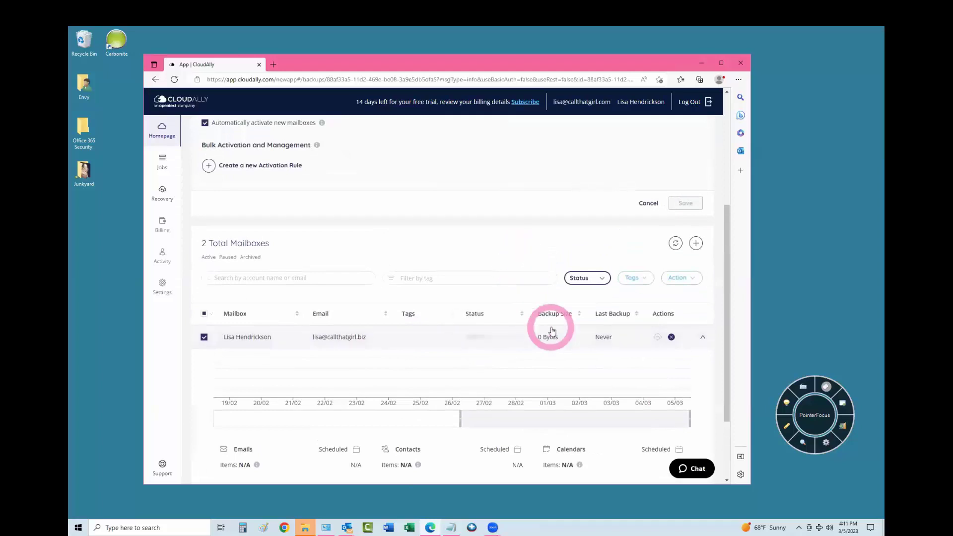
pyautogui.moveTo(485, 342)
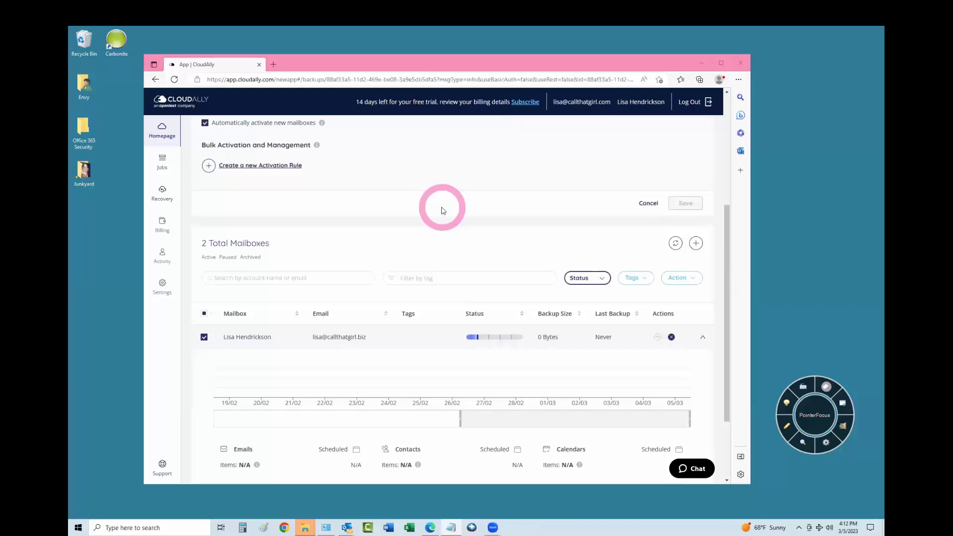
pyautogui.scroll(1, 443, 211)
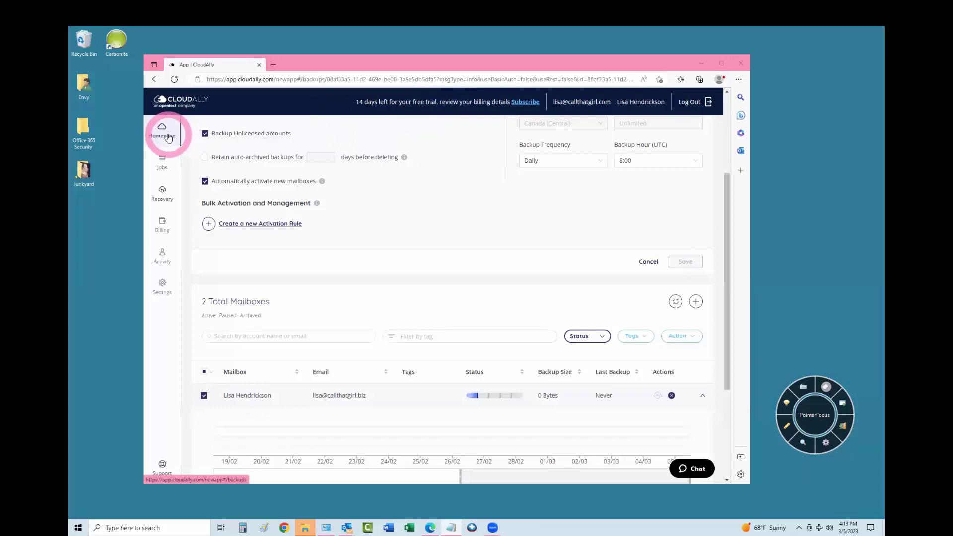
# - Visit the Homepage, Jobs, Restore & Download, Billing, Activity and Settings pages in turn
pyautogui.moveTo(161, 263)
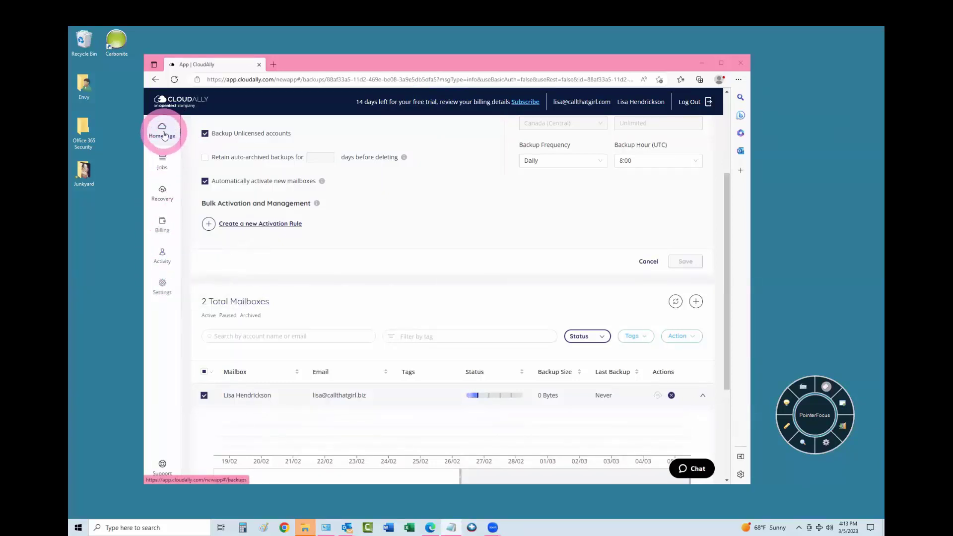
pyautogui.click(165, 135)
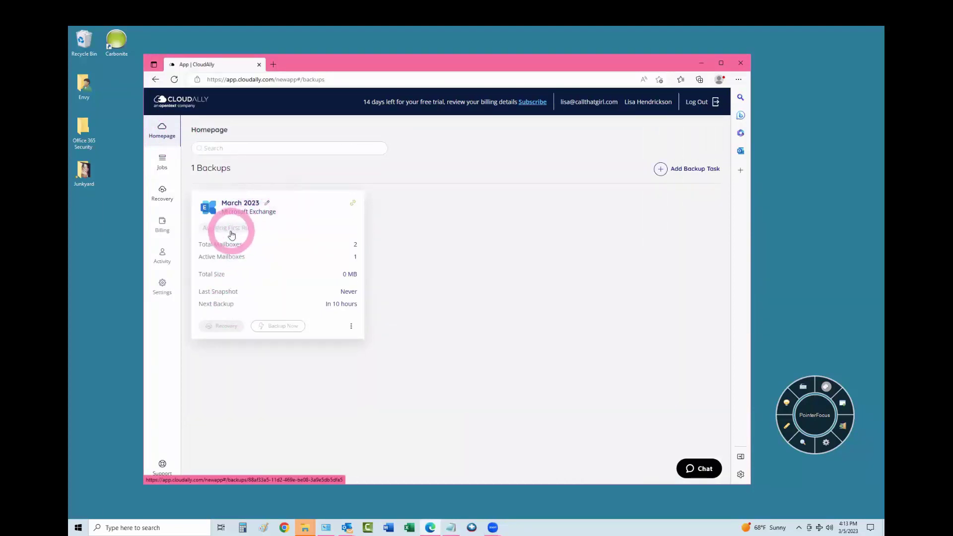
pyautogui.click(164, 162)
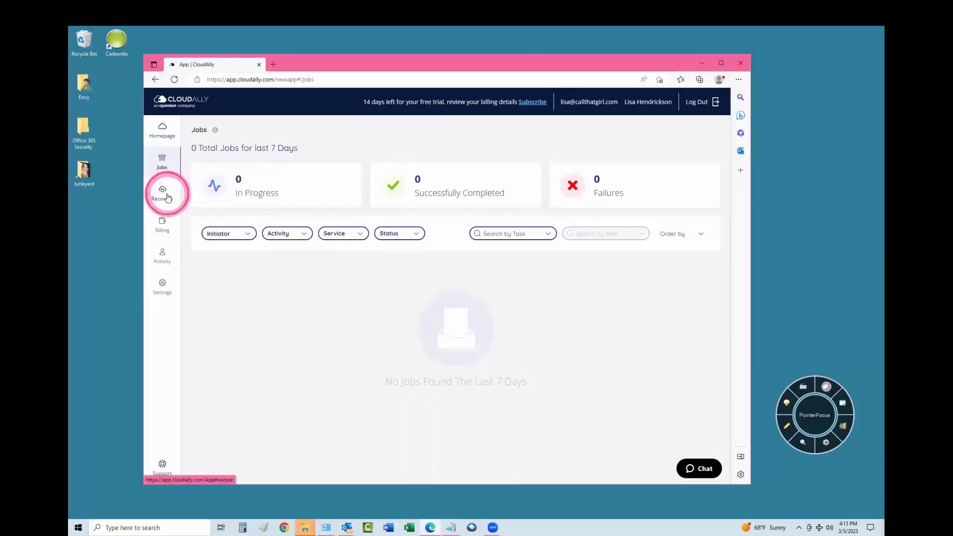
pyautogui.click(167, 198)
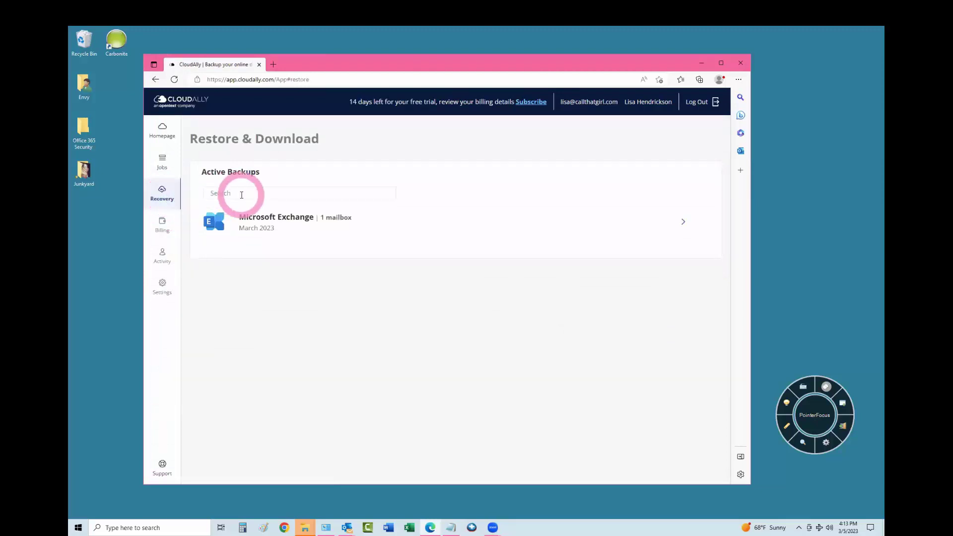
pyautogui.click(160, 228)
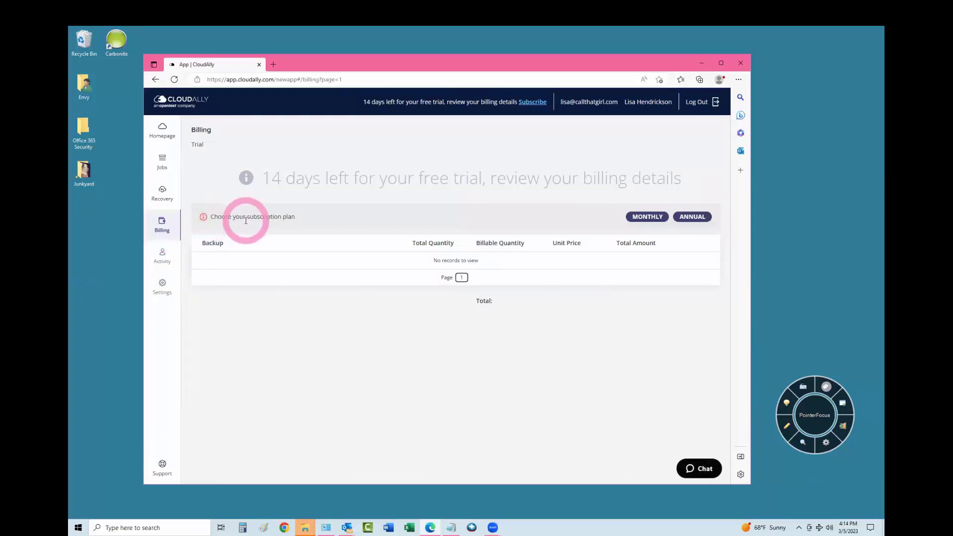
pyautogui.moveTo(162, 257)
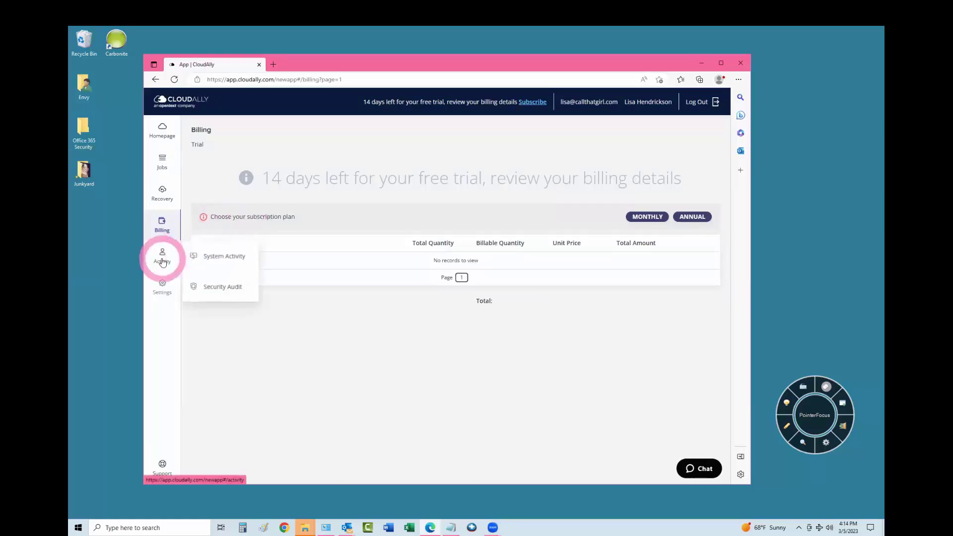
pyautogui.click(162, 261)
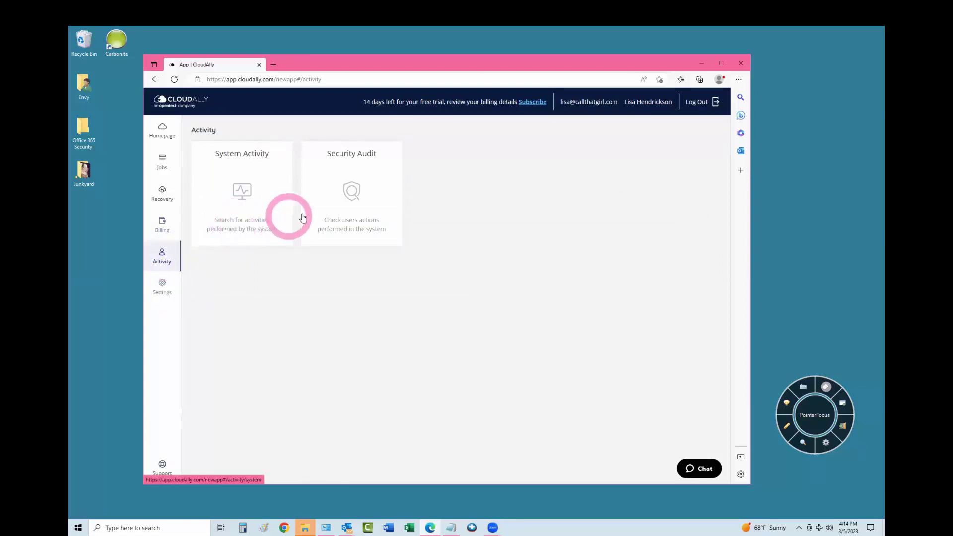
pyautogui.click(165, 285)
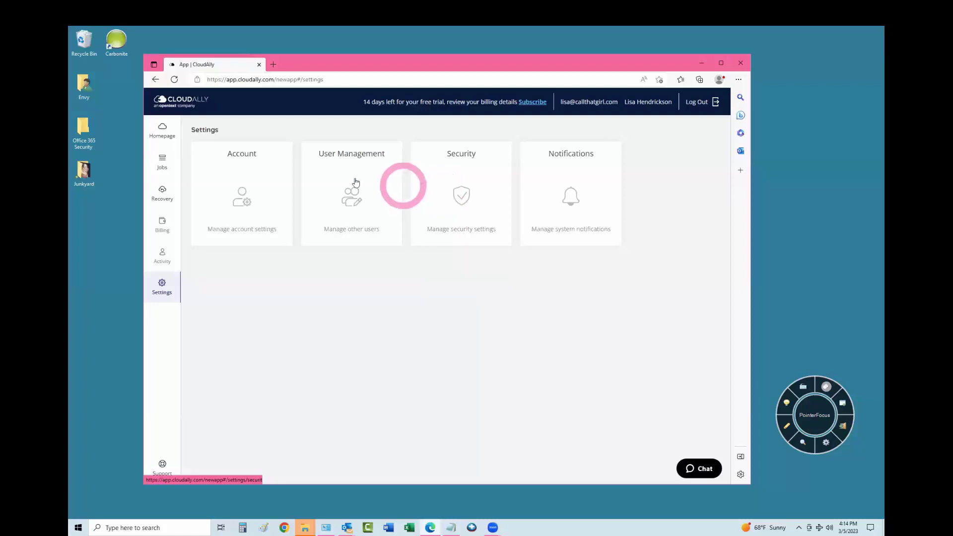
# - Return to the Homepage and open the March 2023 backup, now Succeeded with 1.09 GB
pyautogui.click(167, 137)
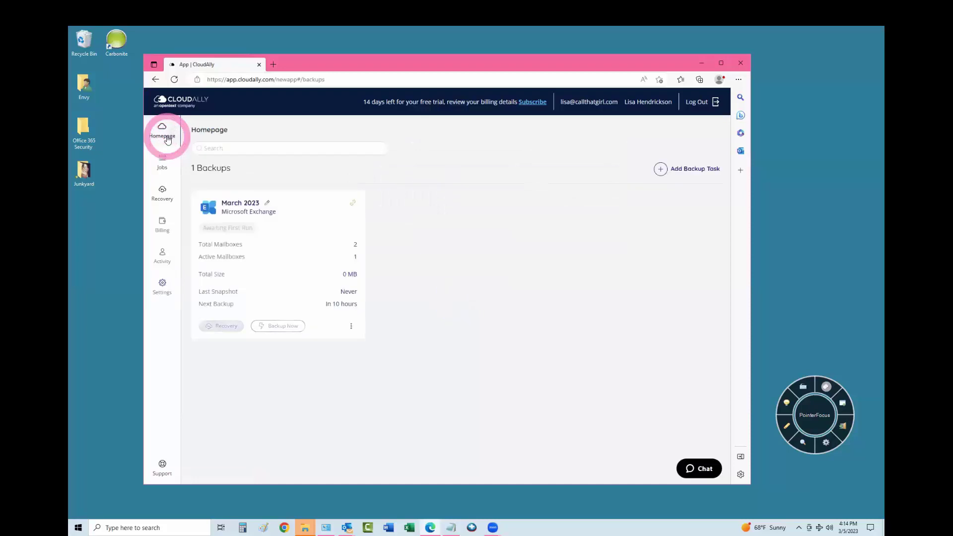
pyautogui.click(298, 223)
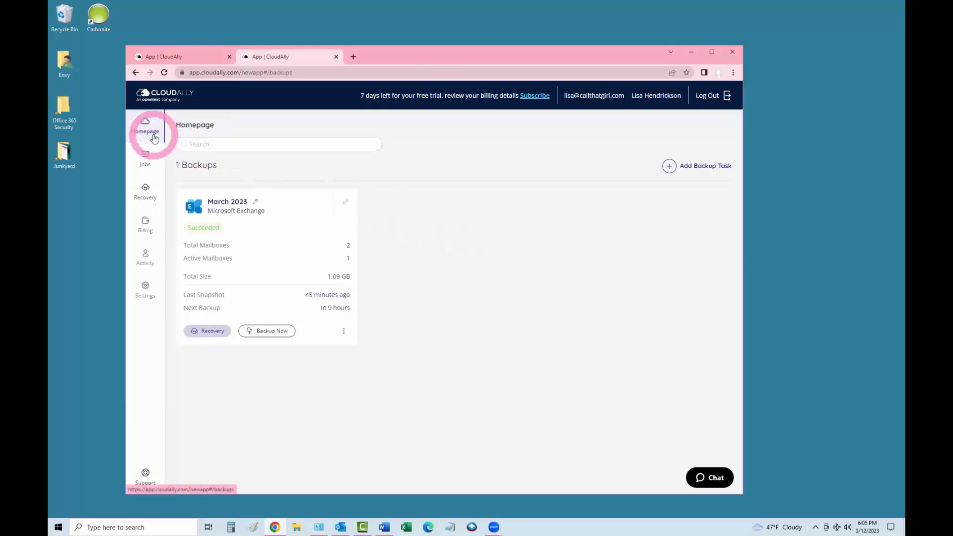
# - Expand the mailbox row in the March 2023 backup to check item counts, then collapse it
pyautogui.click(242, 237)
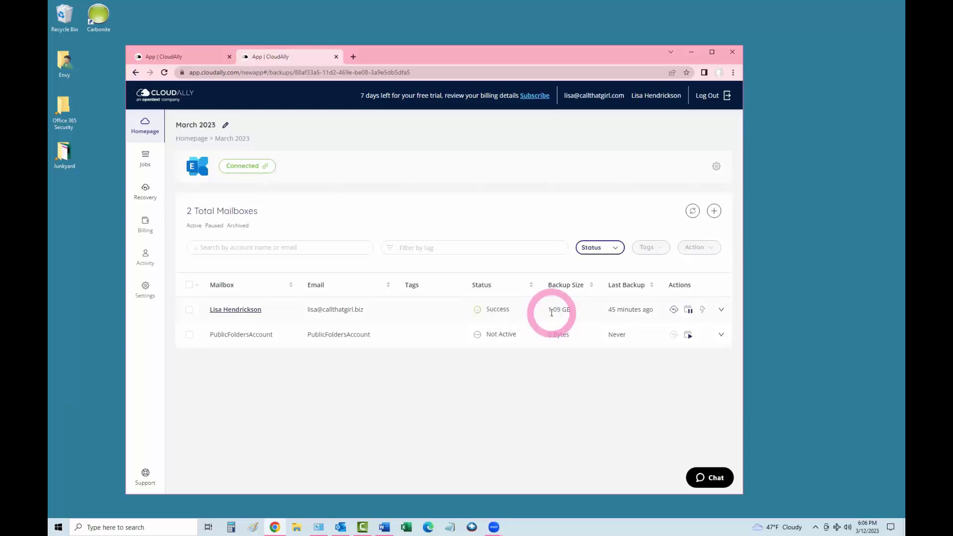
pyautogui.moveTo(613, 312)
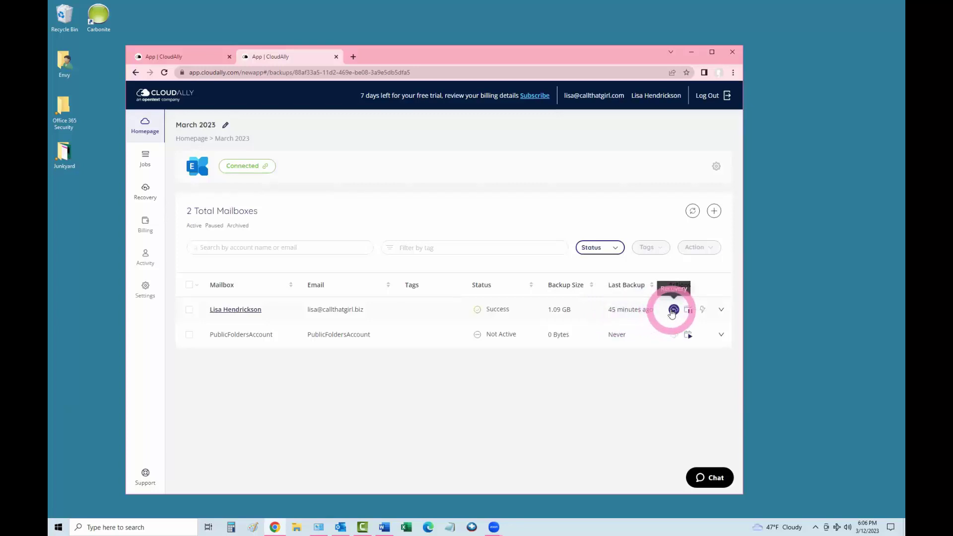
pyautogui.click(721, 313)
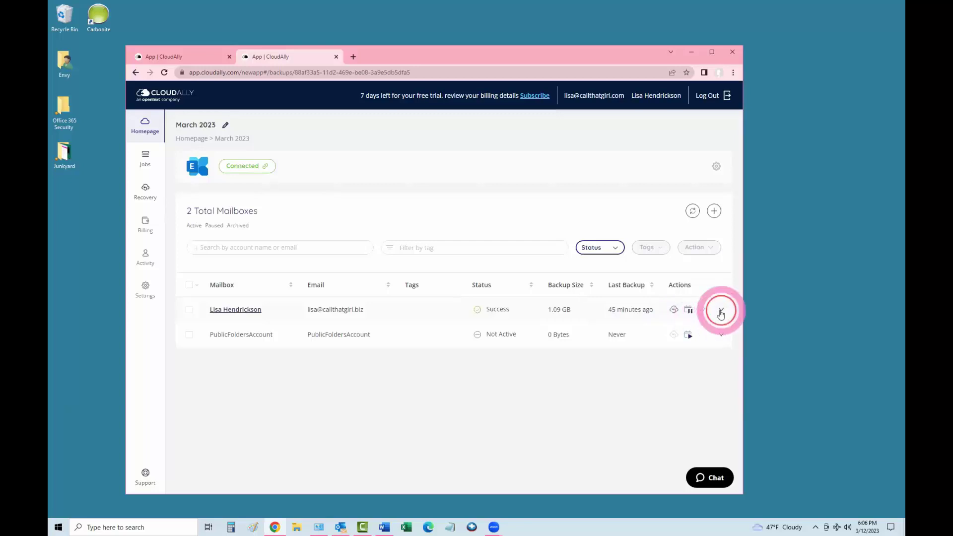
pyautogui.scroll(-2, 397, 347)
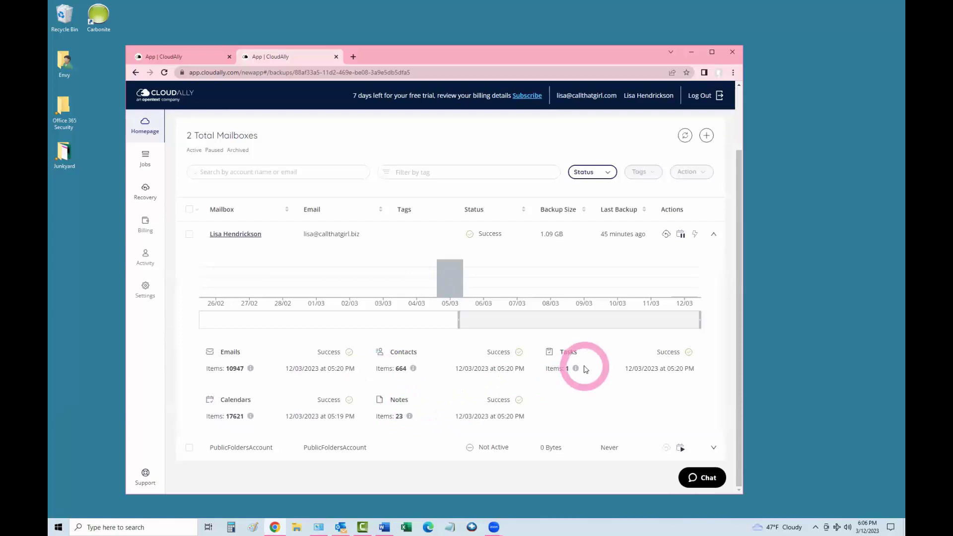
pyautogui.click(714, 234)
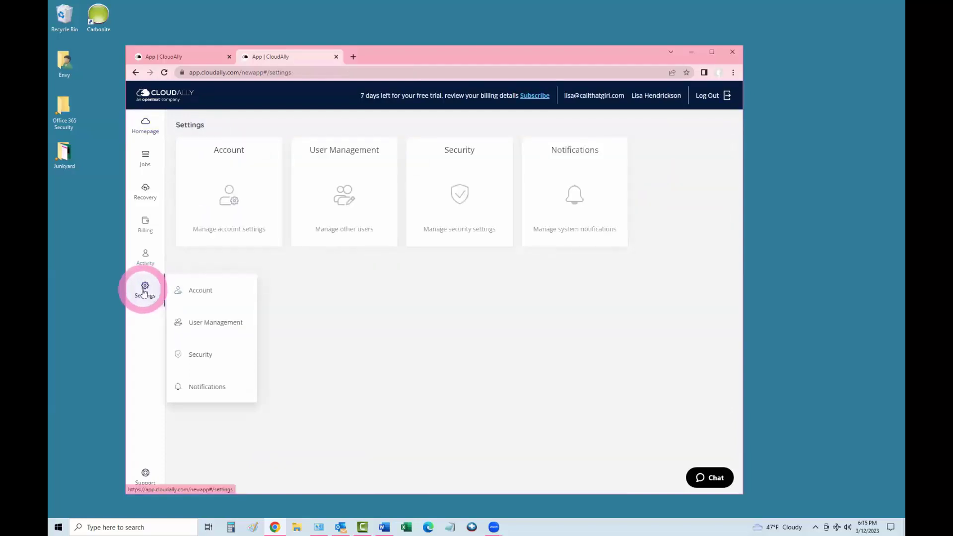
# - Enable two-factor authentication under Security by verifying an authenticator code
pyautogui.click(452, 187)
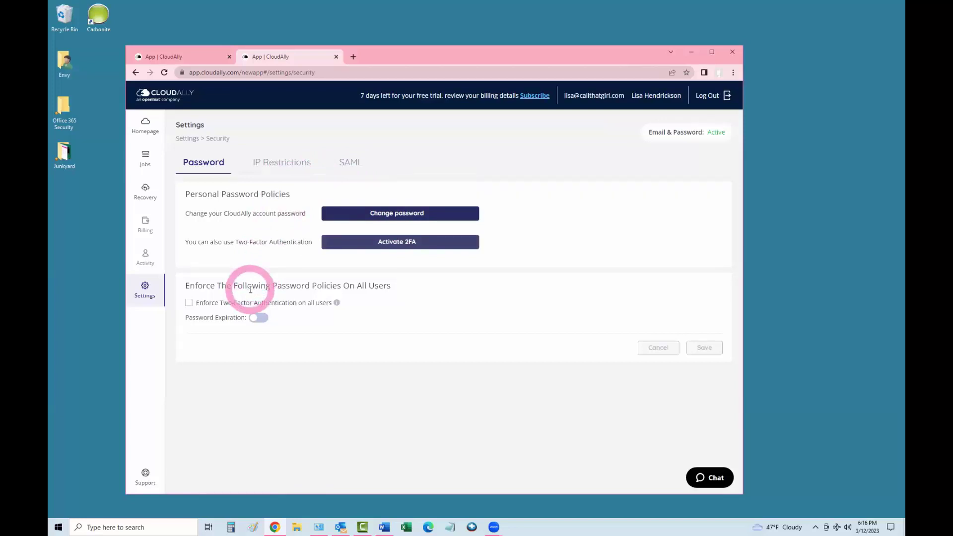
pyautogui.click(387, 243)
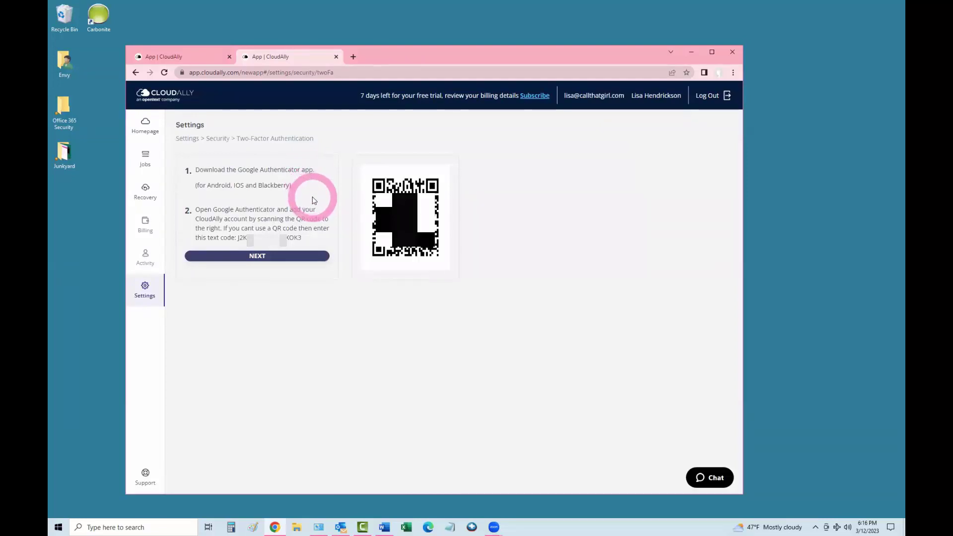
pyautogui.click(265, 256)
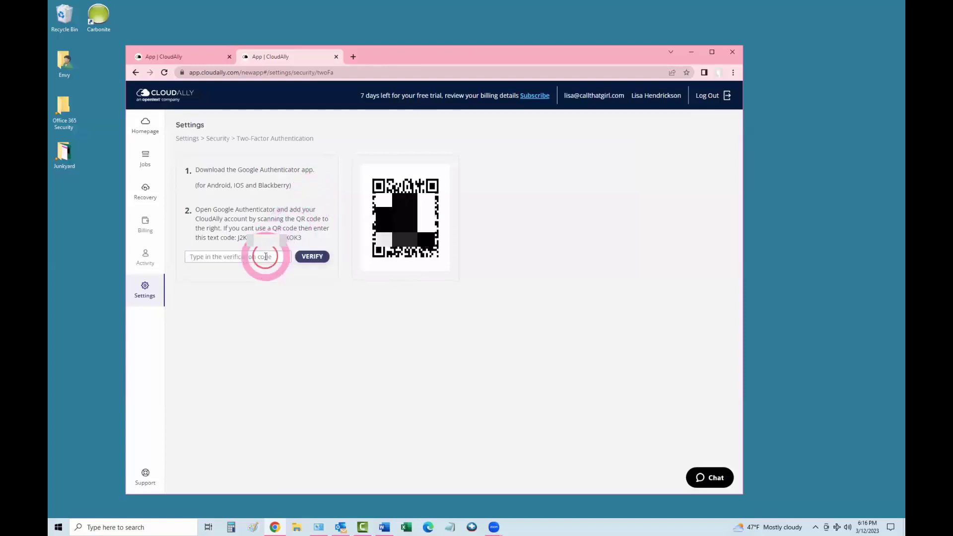
pyautogui.click(263, 257)
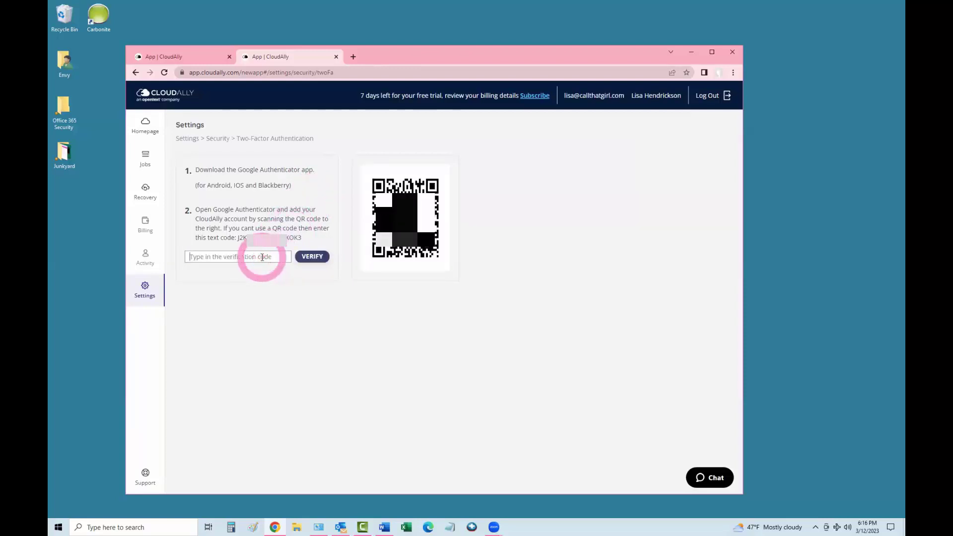
pyautogui.click(312, 257)
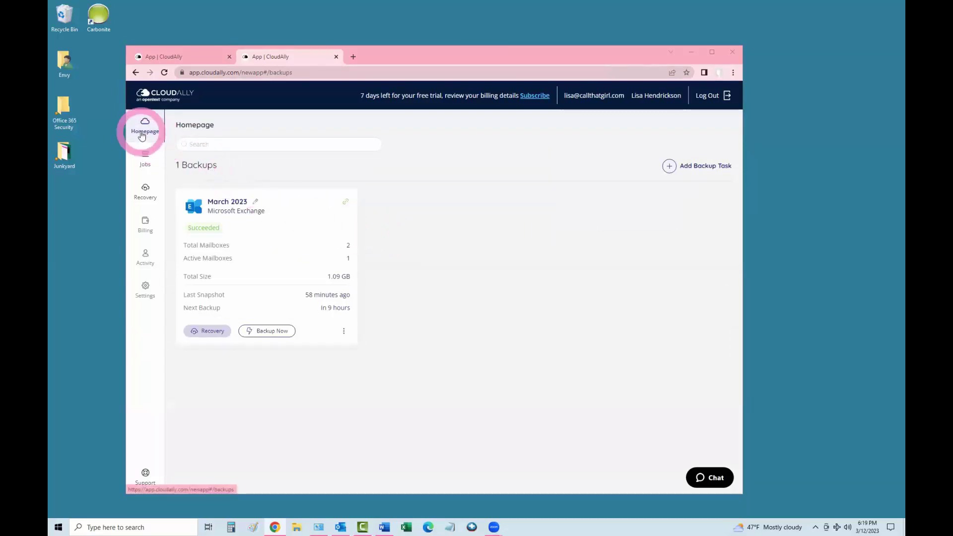
# - Open recovery for the March 2023 mailbox backup and choose selective item recovery
pyautogui.click(250, 233)
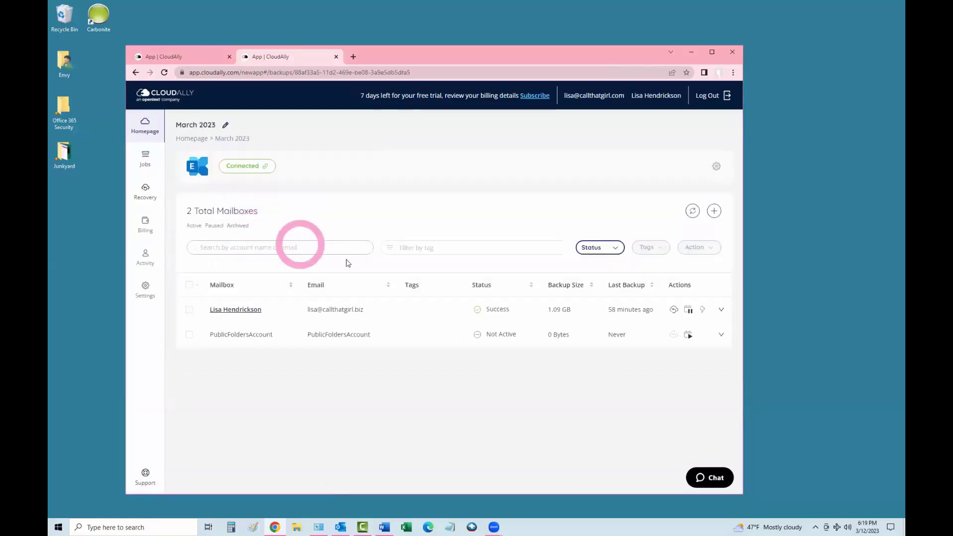
pyautogui.click(673, 311)
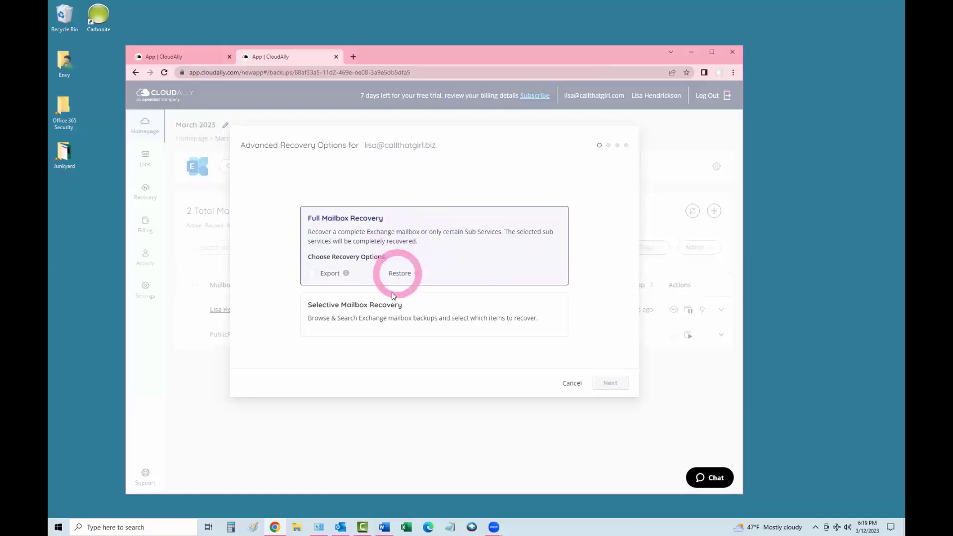
pyautogui.click(390, 314)
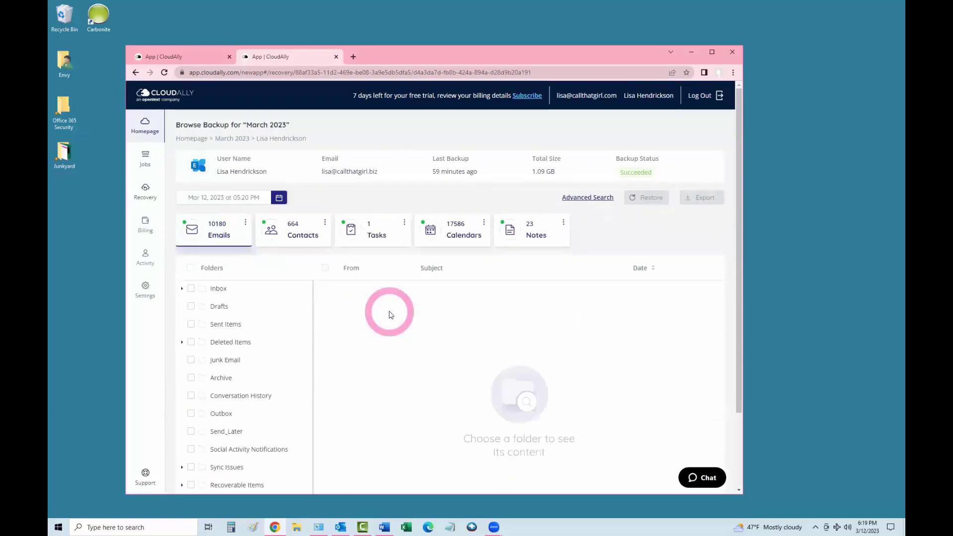
# - Expand Inbox and switch the browsed snapshot to Mar 08, 2023 02:27 AM
pyautogui.click(183, 289)
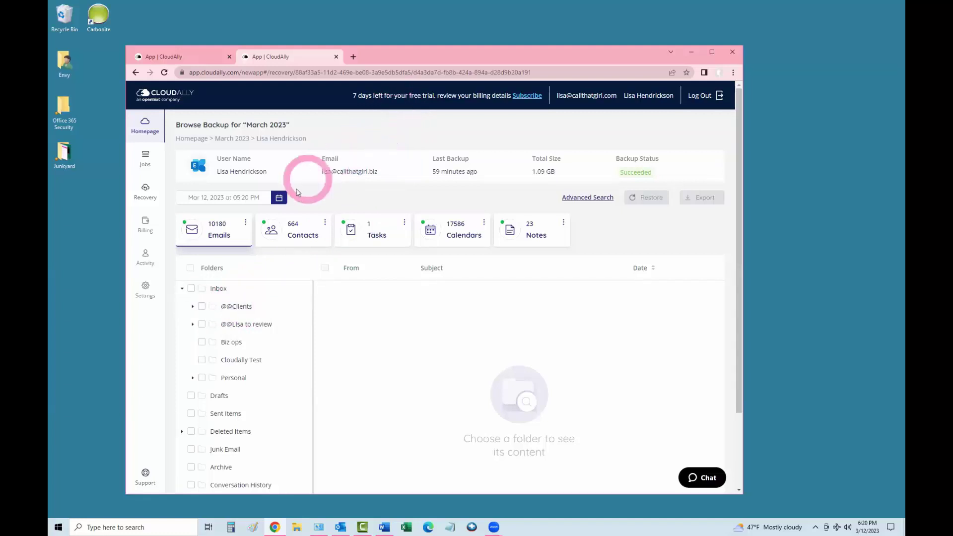
pyautogui.click(280, 199)
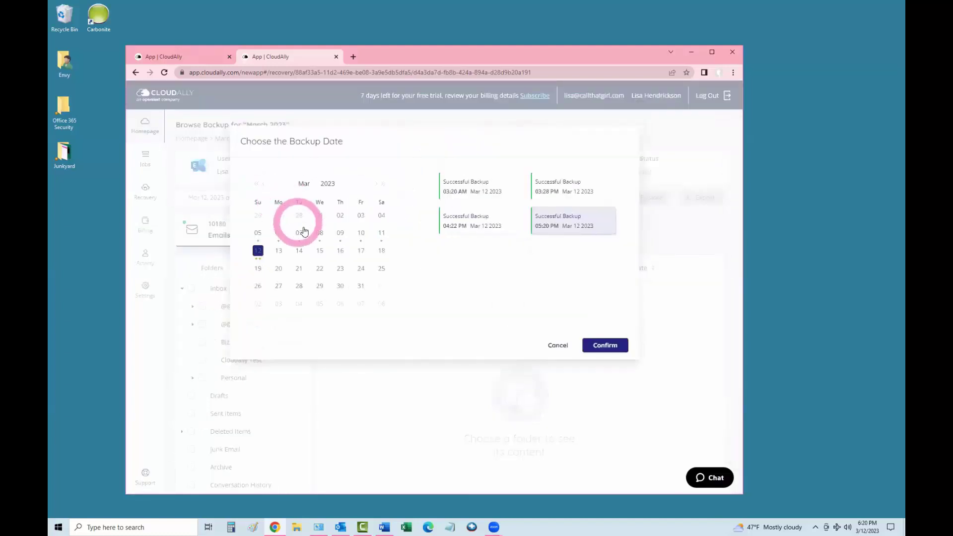
pyautogui.click(318, 235)
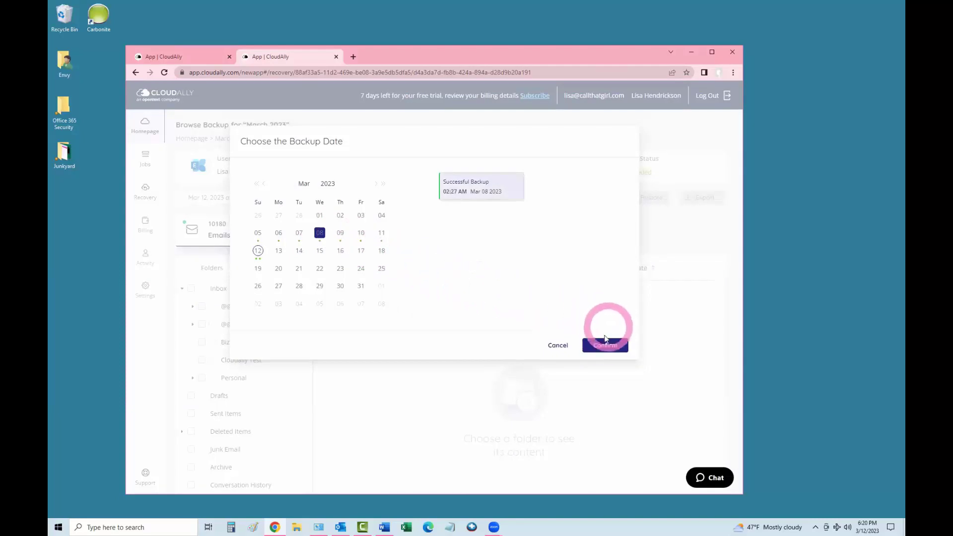
pyautogui.click(605, 346)
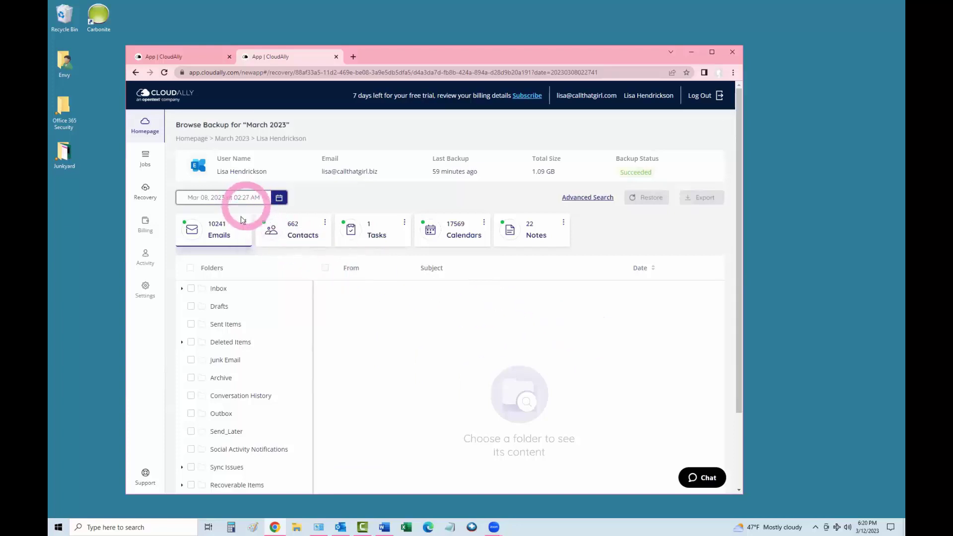
pyautogui.click(183, 289)
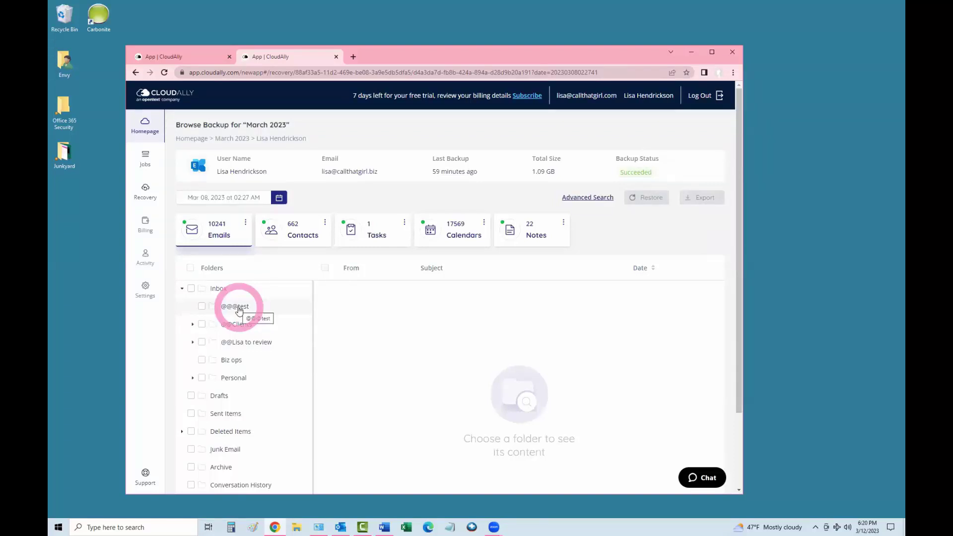
pyautogui.hotkey('alt', 'Tab')
pyautogui.click(206, 254)
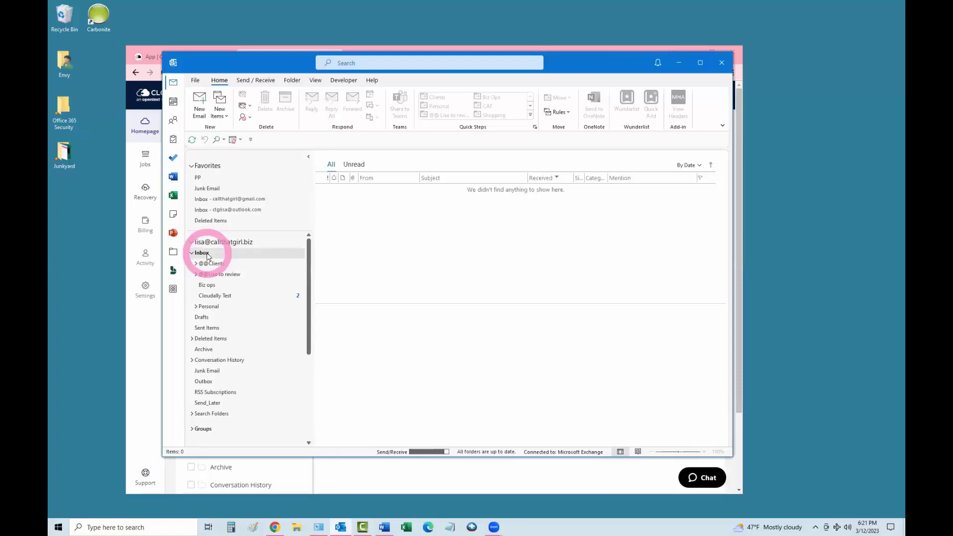
pyautogui.hotkey('alt', 'Tab')
pyautogui.click(202, 308)
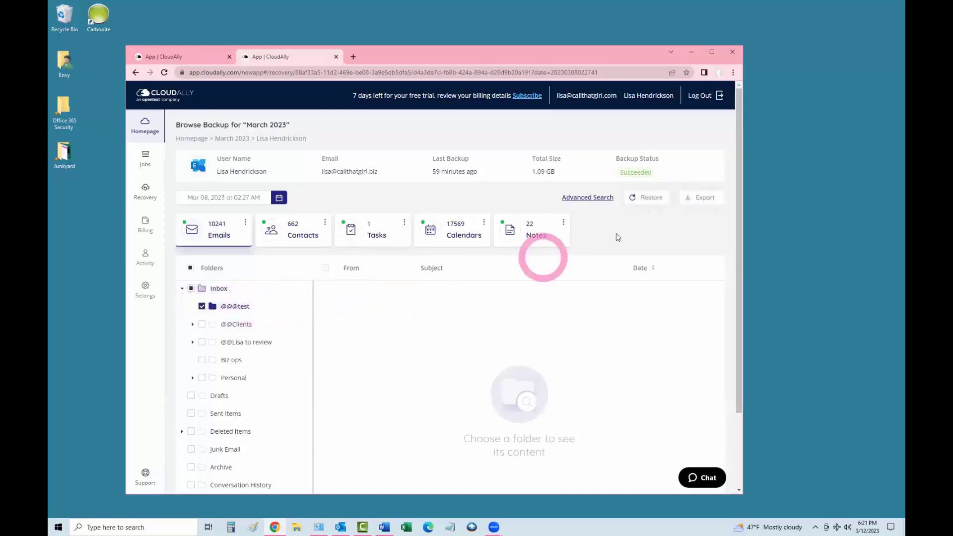
pyautogui.click(648, 198)
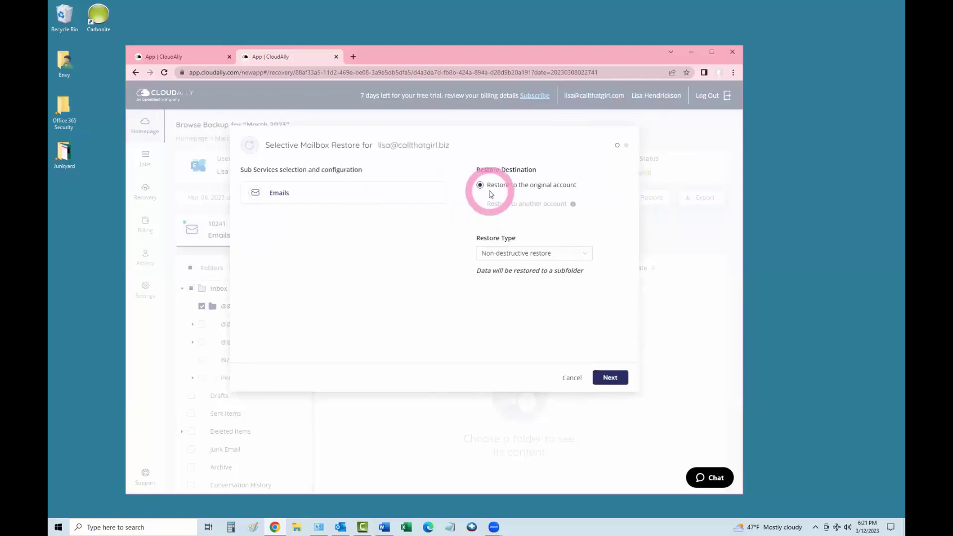
# - Confirm the non-destructive restore to the original account, then view the pending job in Jobs
pyautogui.click(608, 381)
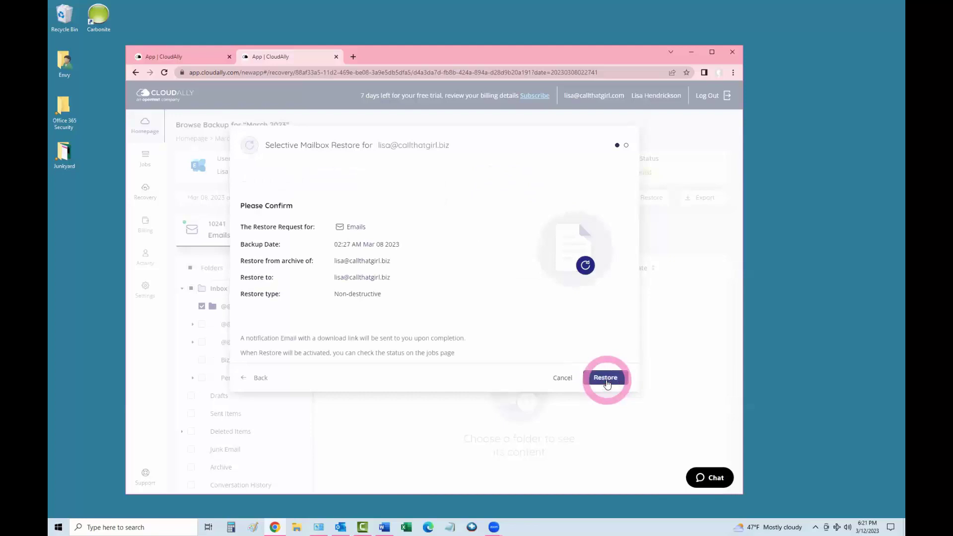
pyautogui.click(606, 379)
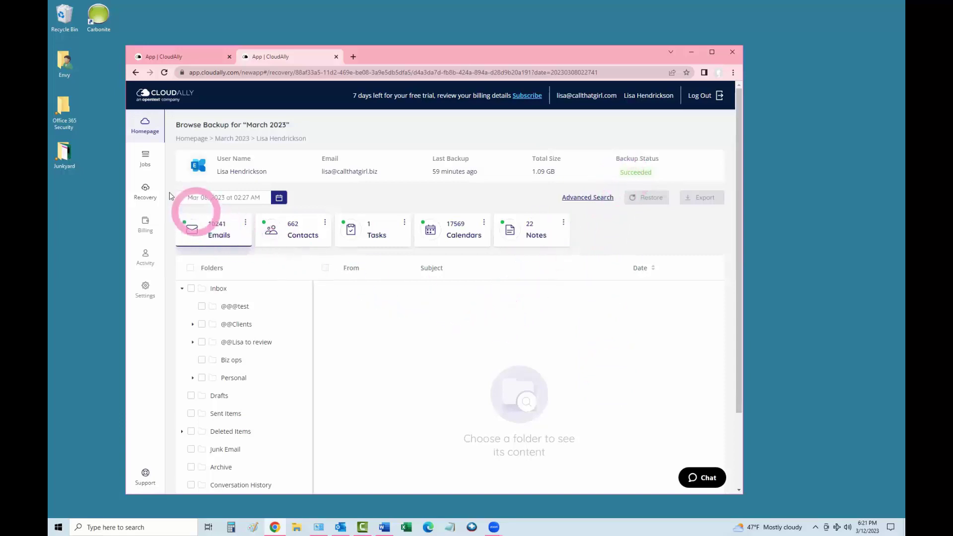
pyautogui.click(148, 160)
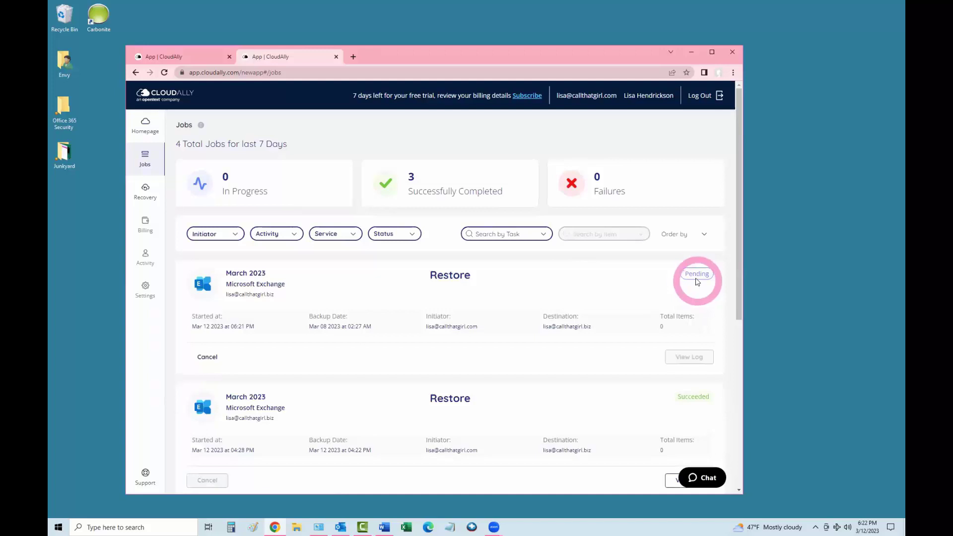
# - Wait until the restore job succeeds with 2 items, then bring up Outlook
pyautogui.moveTo(694, 278)
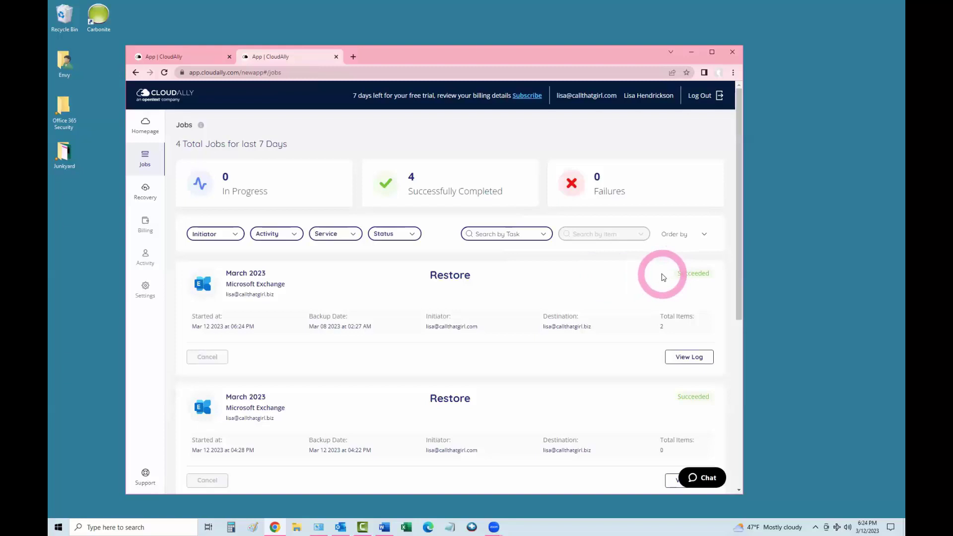
pyautogui.click(340, 527)
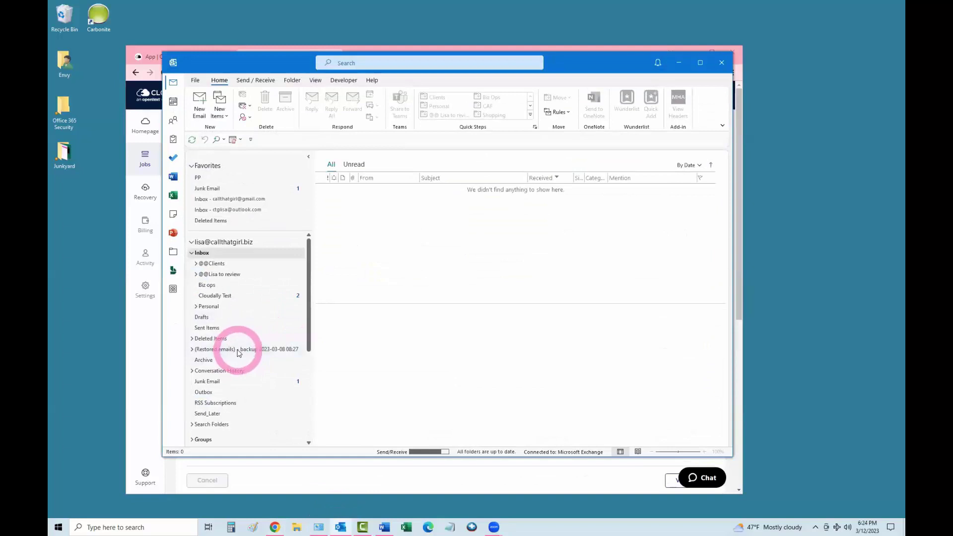
pyautogui.click(192, 349)
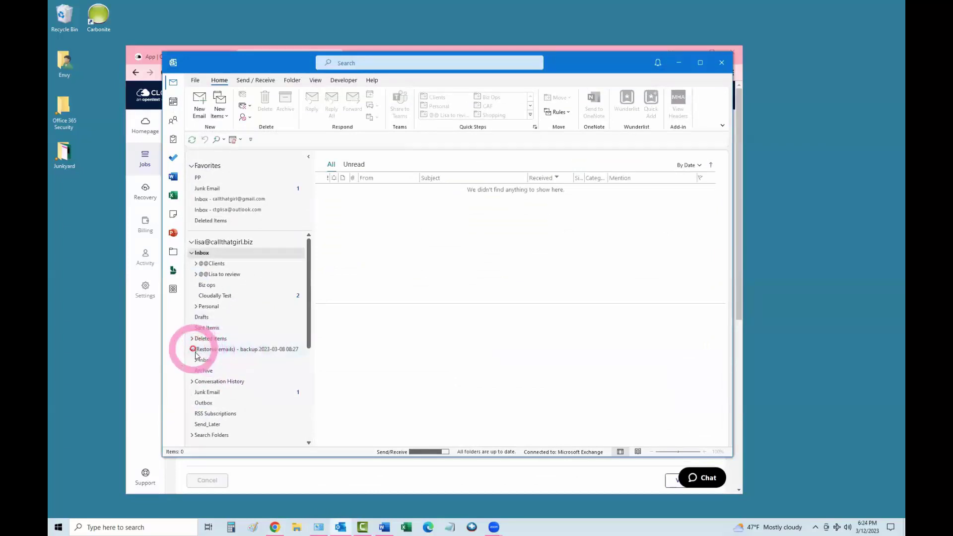
pyautogui.click(196, 360)
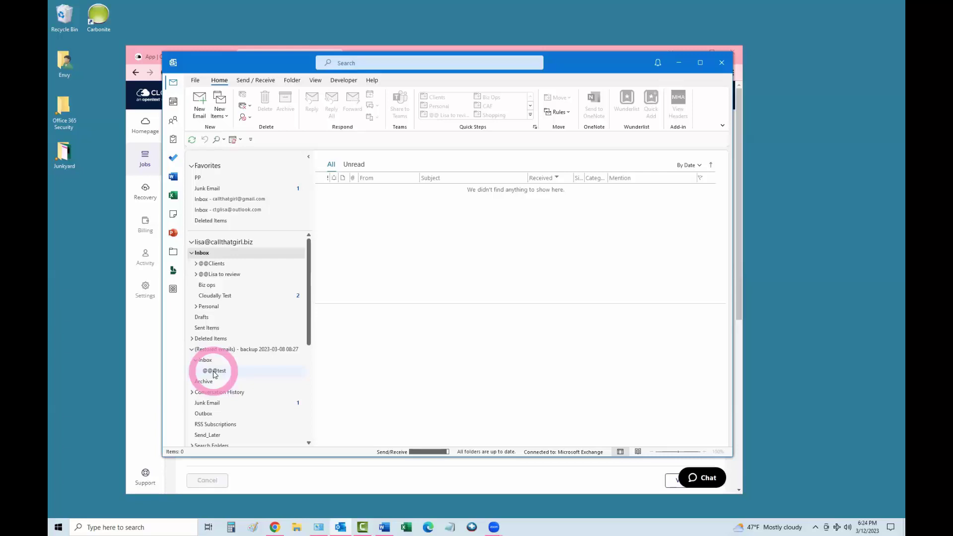
pyautogui.moveTo(215, 374); pyautogui.dragTo(229, 354)
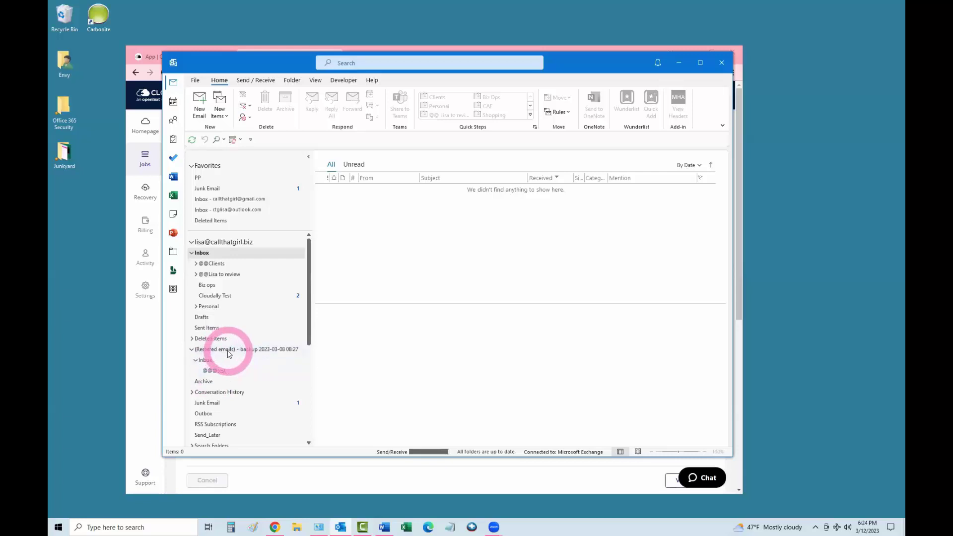
pyautogui.moveTo(229, 353); pyautogui.dragTo(216, 374)
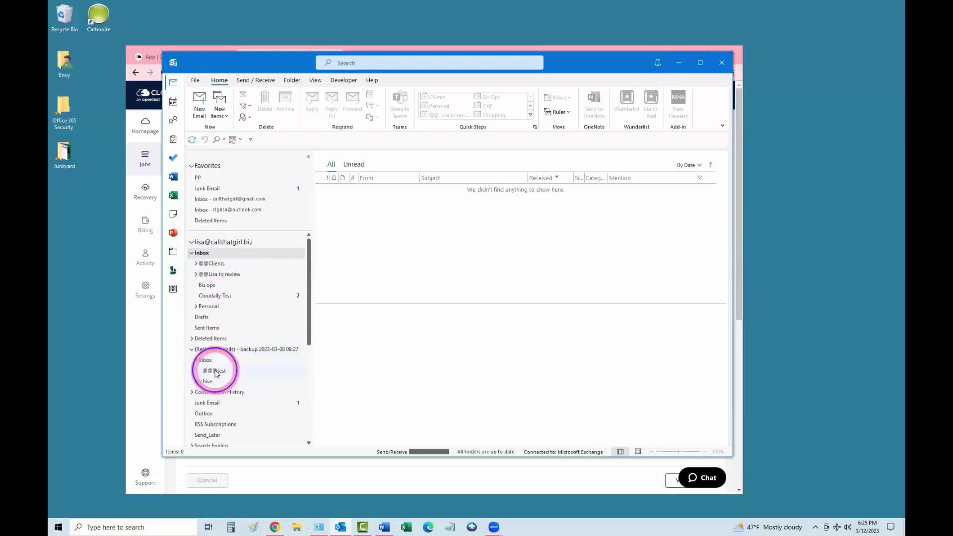
pyautogui.rightClick(216, 372)
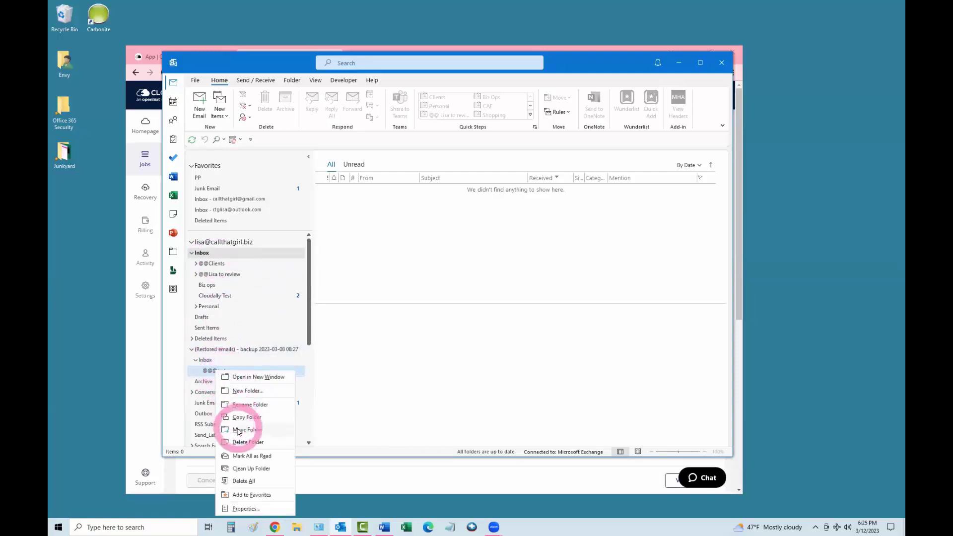
pyautogui.hotkey('alt', 'Tab')
pyautogui.click(146, 478)
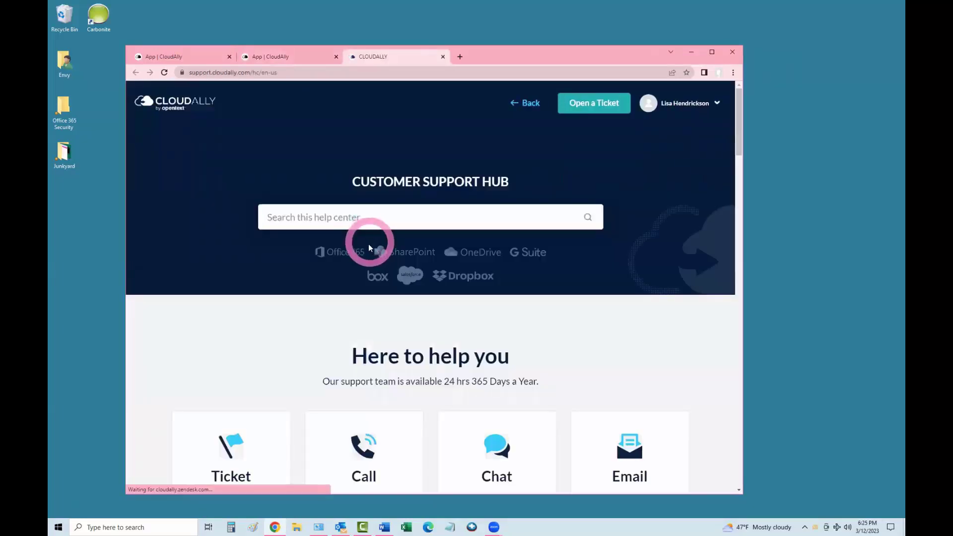
# - Scroll the Customer Support Hub down to the Ticket, Call, Chat and Email cards
pyautogui.scroll(-2, 371, 258)
pyautogui.scroll(-1, 372, 267)
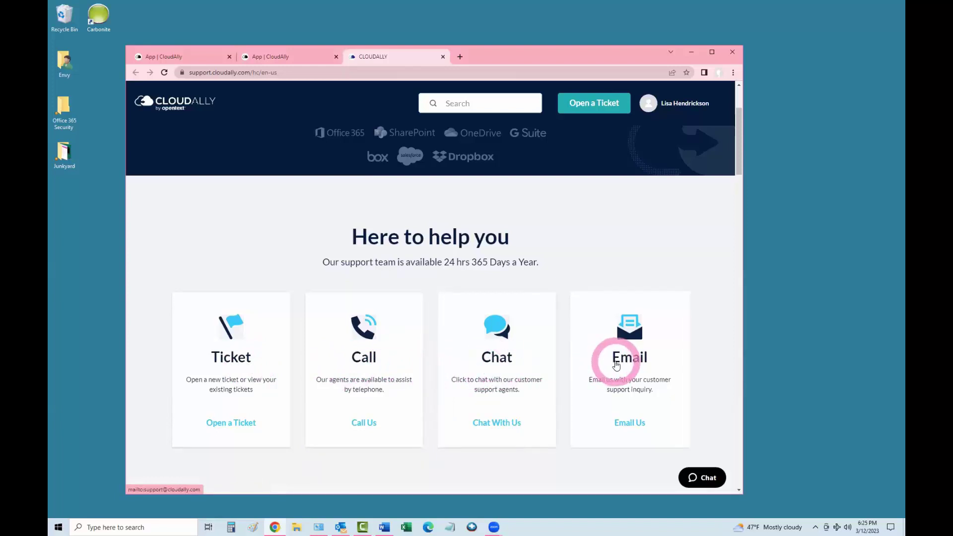
# - Open a Support-topic chat and write the message 'I'd like training on how to restore folders'
pyautogui.click(500, 381)
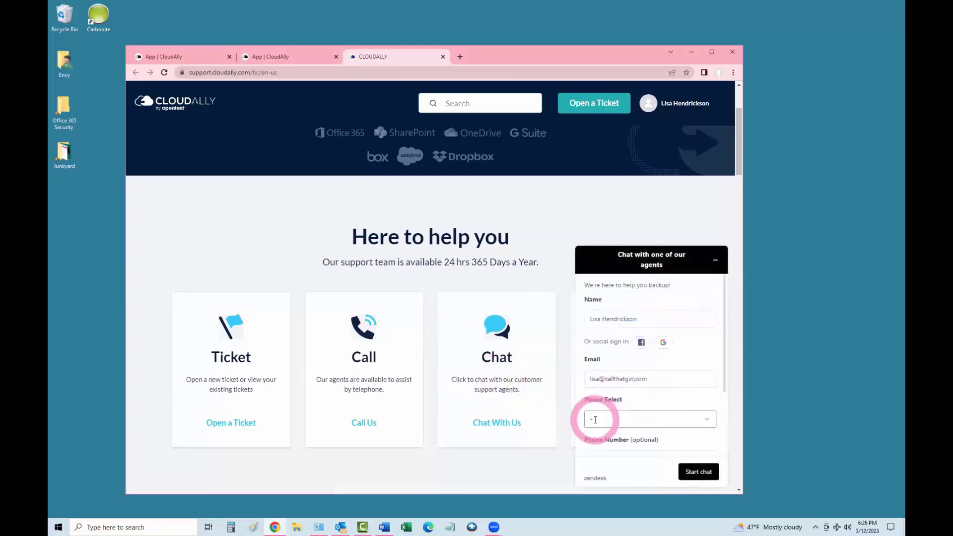
pyautogui.click(596, 418)
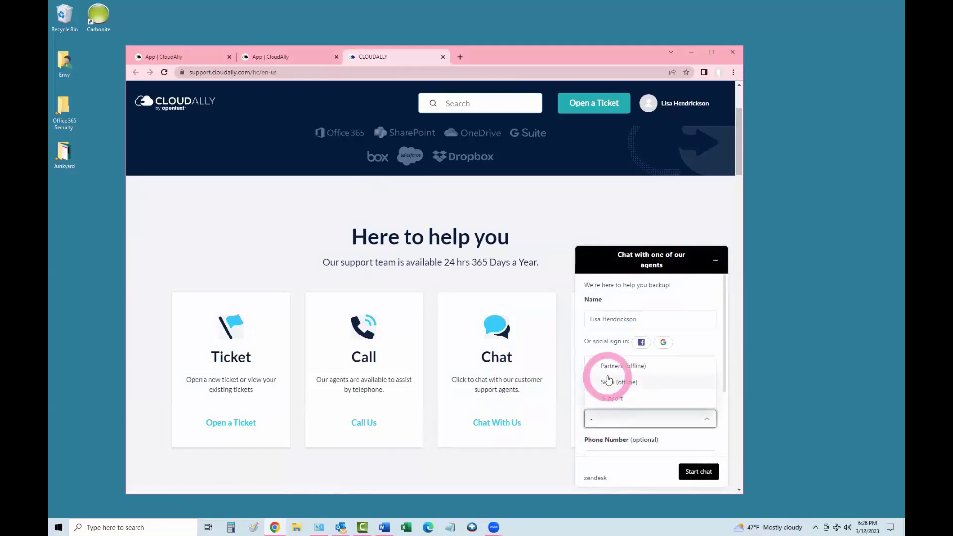
pyautogui.click(606, 401)
pyautogui.scroll(-2, 607, 405)
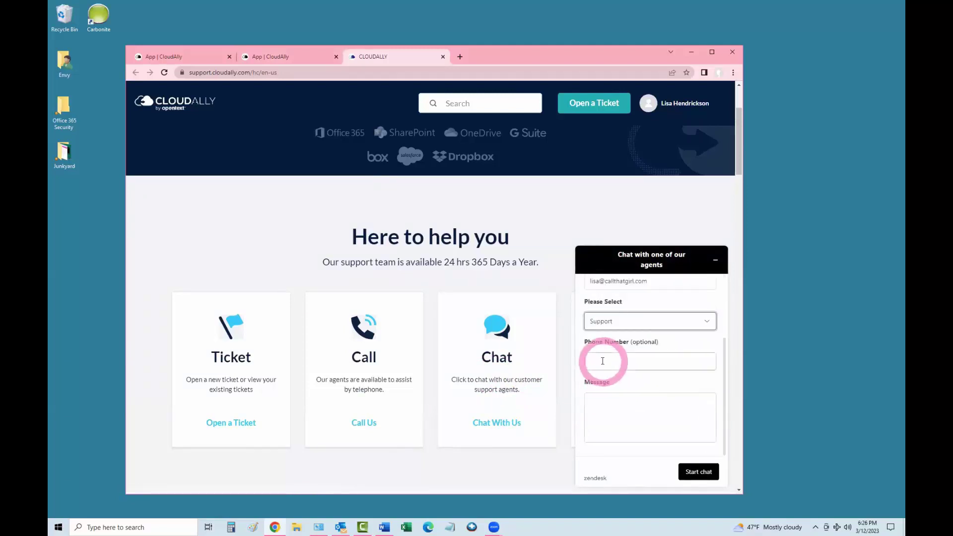
pyautogui.click(600, 410)
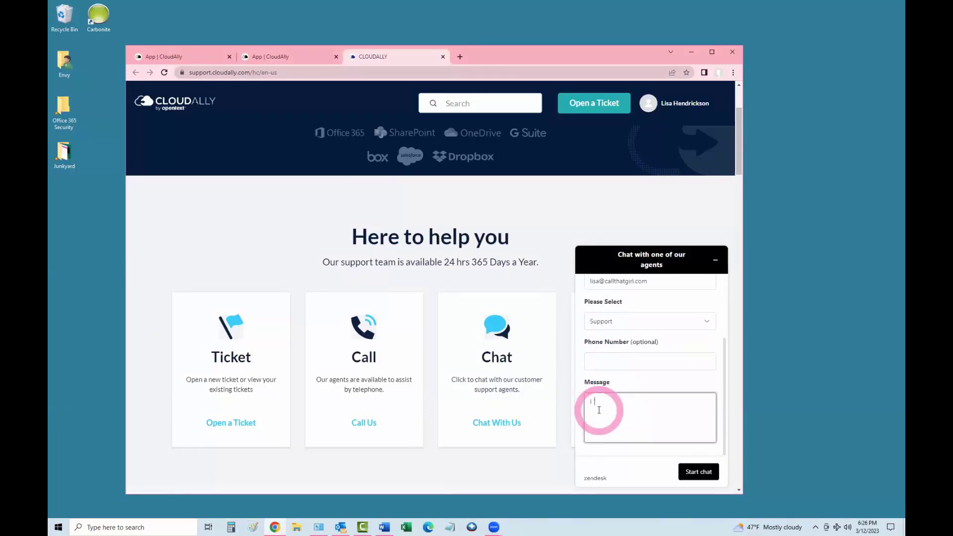
pyautogui.write("I'd like training on how to restore folders")
# - Start the chat, read the agent's Exchange recovery reply, then return to the Restore & Download tab
pyautogui.click(698, 470)
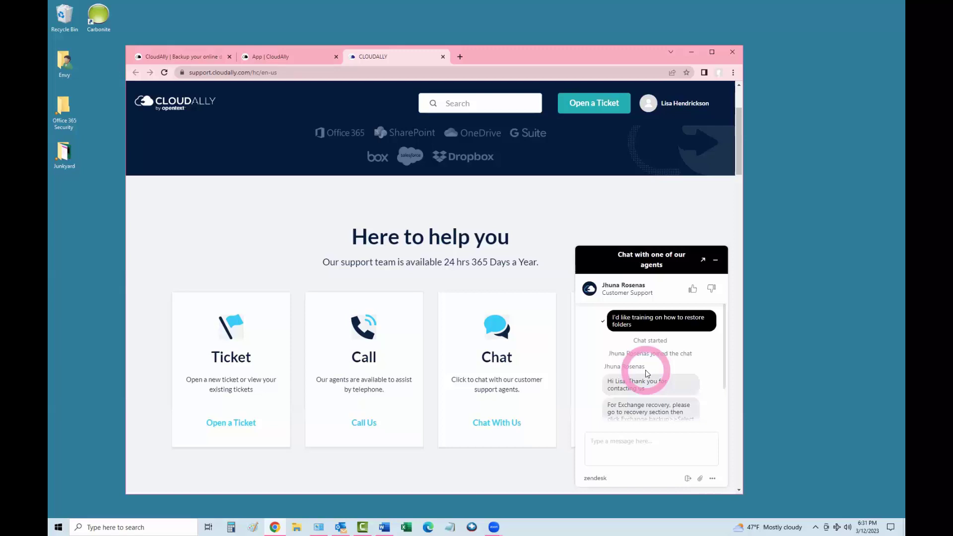
pyautogui.scroll(-1, 647, 374)
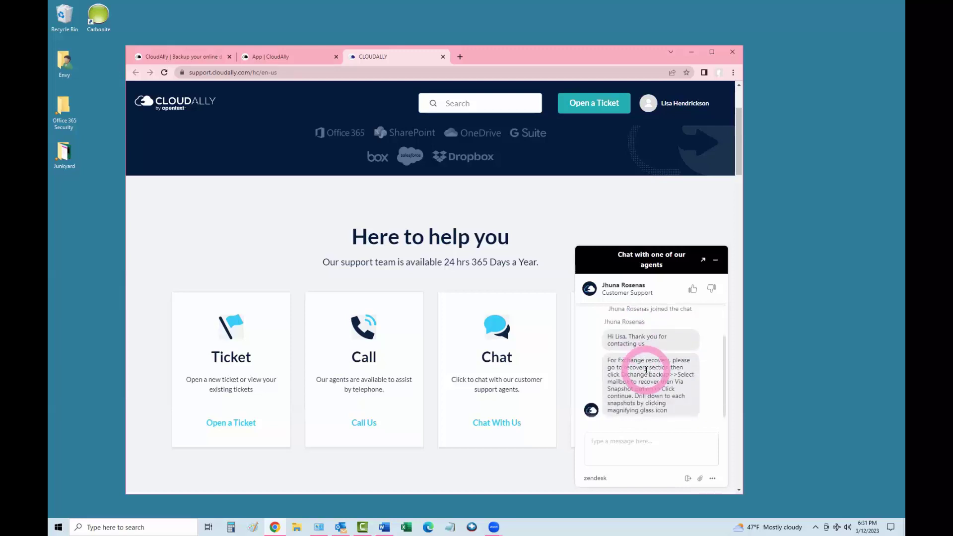
pyautogui.scroll(-1, 646, 370)
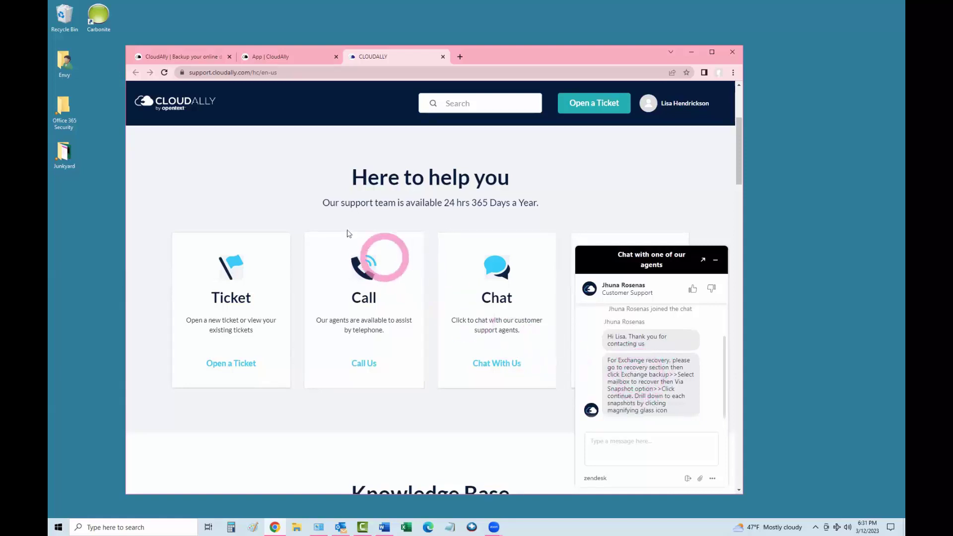
pyautogui.click(188, 60)
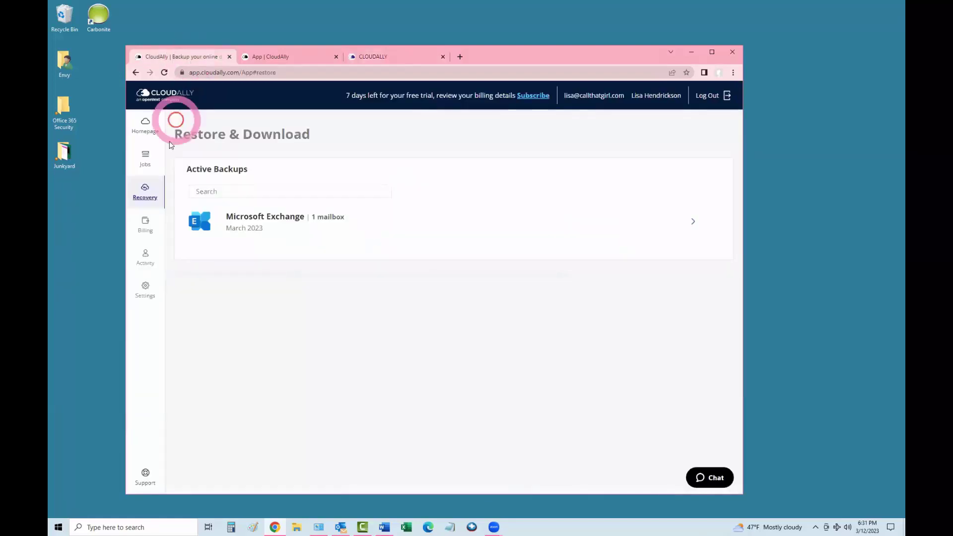
# - Open Recovery > Microsoft Exchange and the mailbox's restore options, leaving the snapshot start date unchanged
pyautogui.click(144, 199)
pyautogui.click(265, 222)
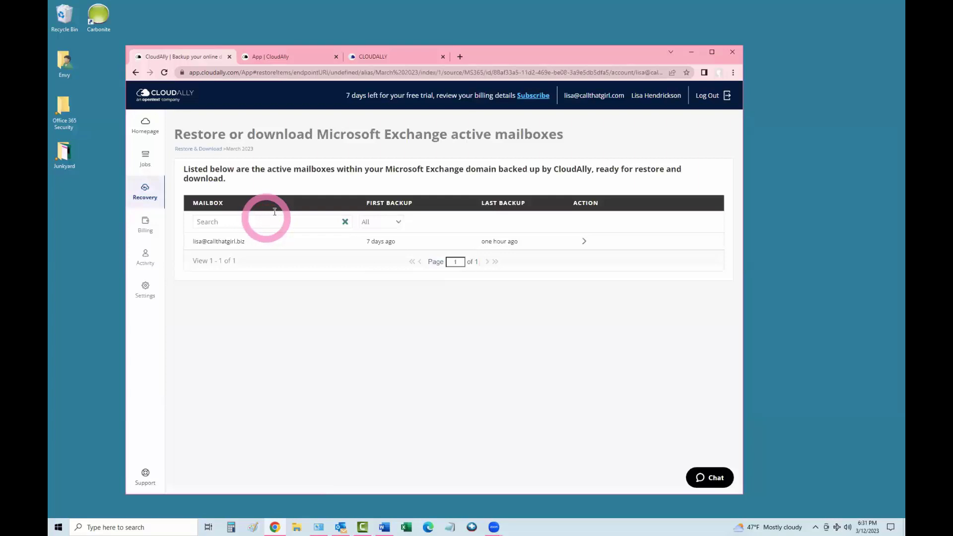
pyautogui.click(391, 57)
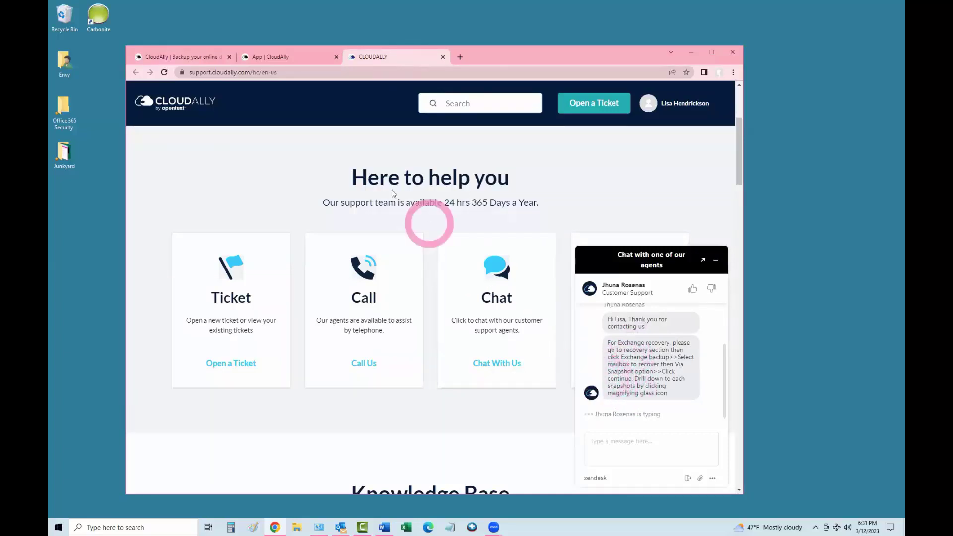
pyautogui.click(208, 56)
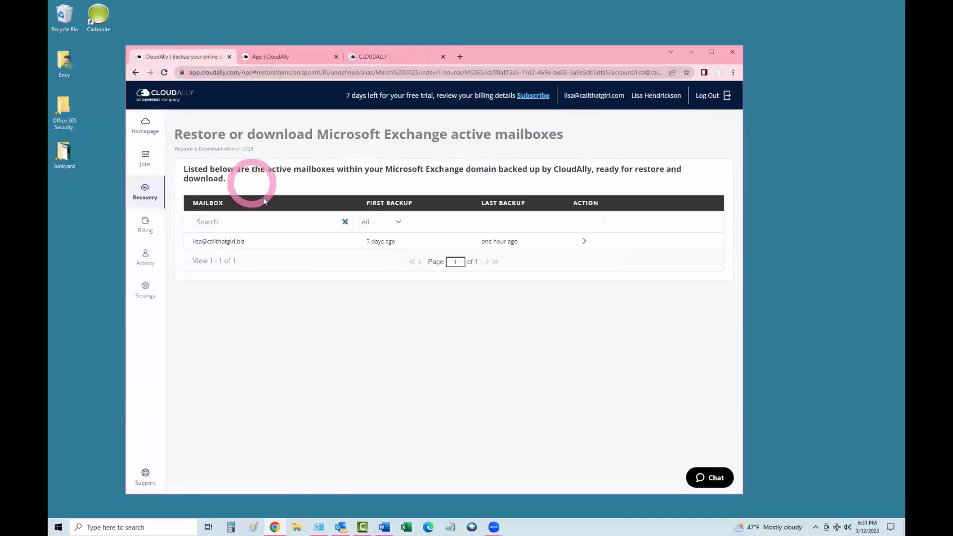
pyautogui.click(584, 242)
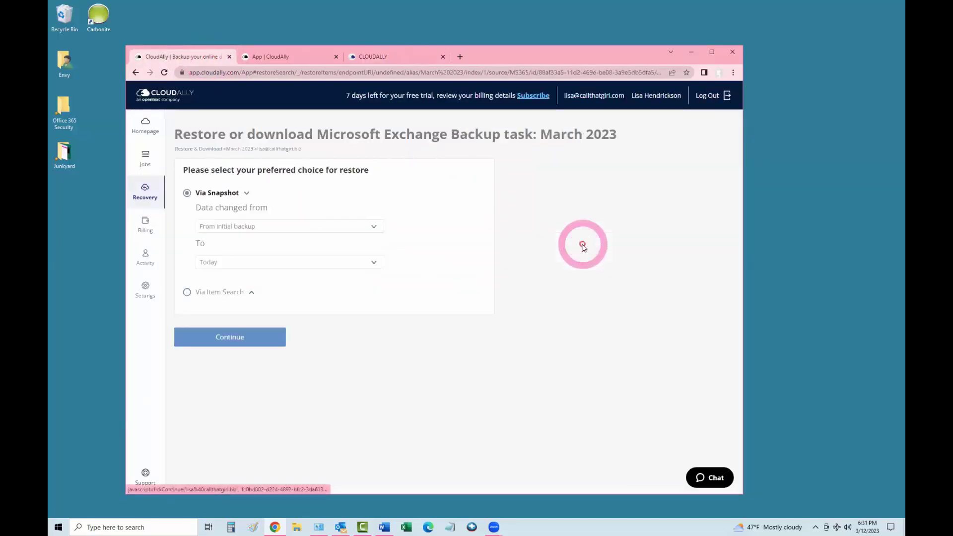
pyautogui.click(233, 223)
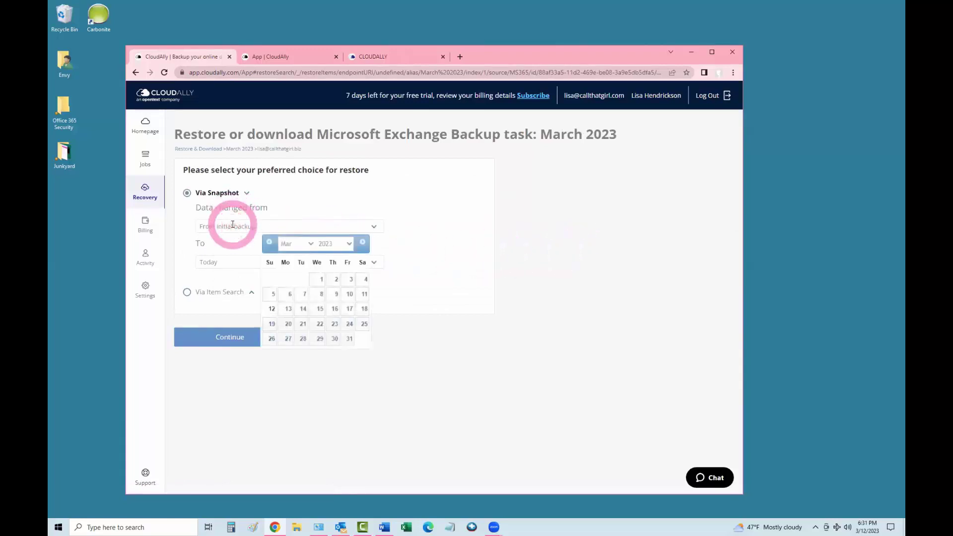
pyautogui.click(215, 276)
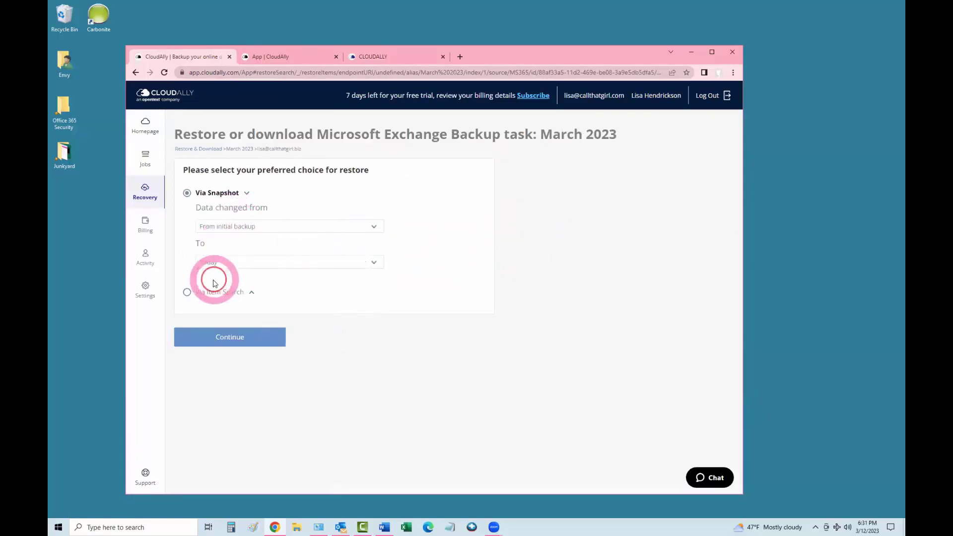
# - Switch to Via Item Search and search the mailbox archive for 'LinkedIn'
pyautogui.click(209, 294)
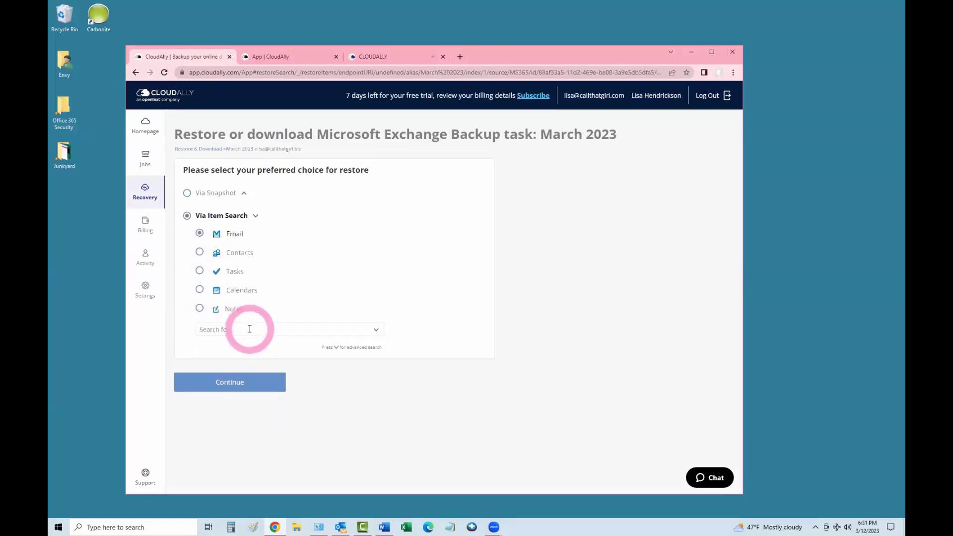
pyautogui.click(220, 330)
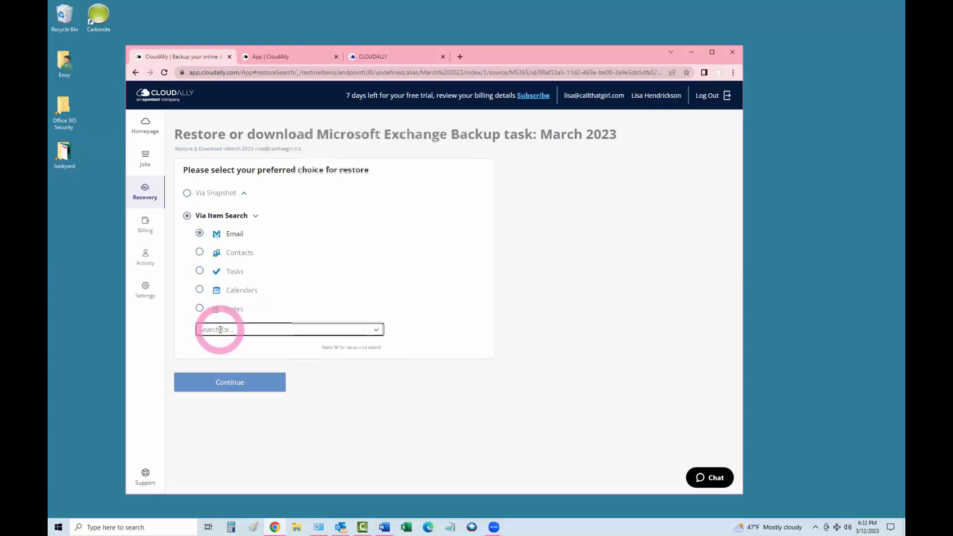
pyautogui.write('LinkedIn')
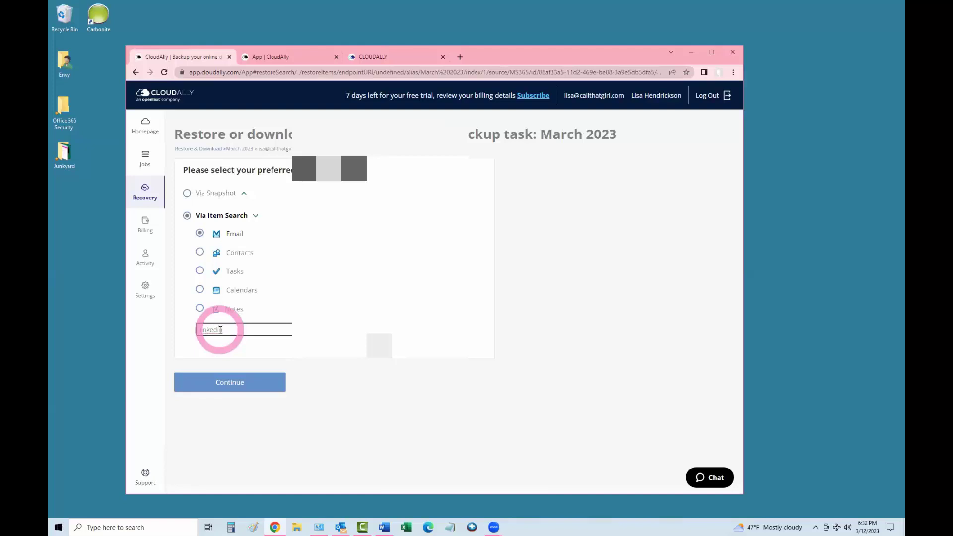
pyautogui.click(222, 381)
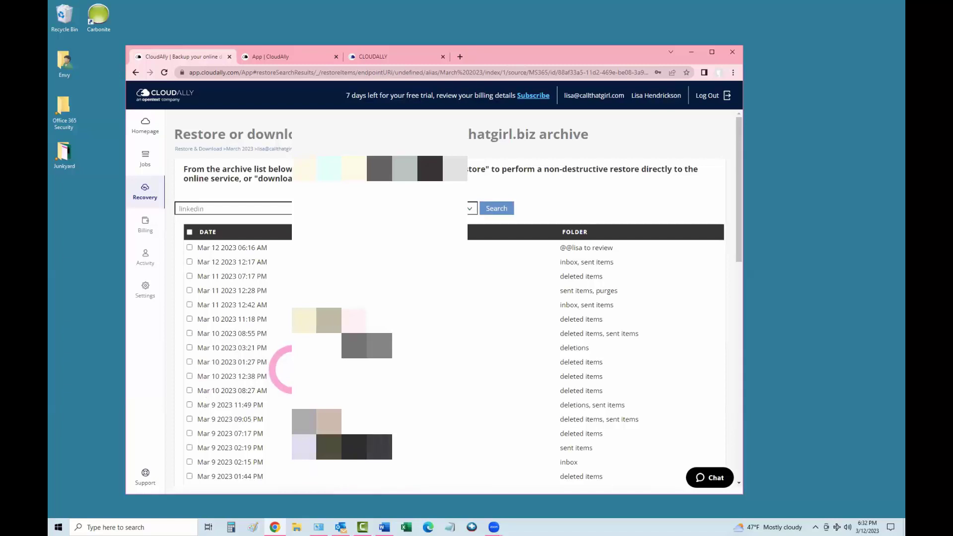
# - Scroll through the LinkedIn results, then return to the support chat tab
pyautogui.scroll(-7, 294, 370)
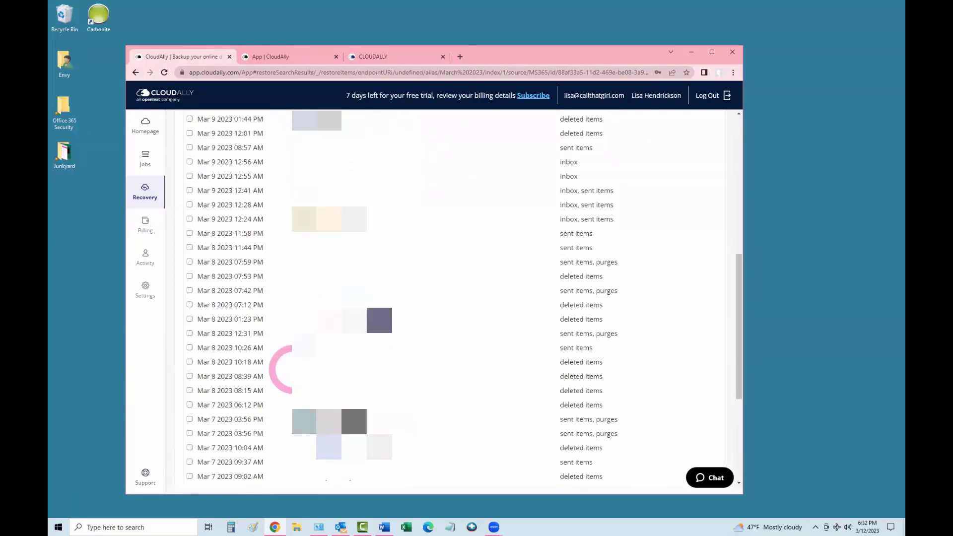
pyautogui.scroll(5, 293, 370)
pyautogui.scroll(3, 292, 370)
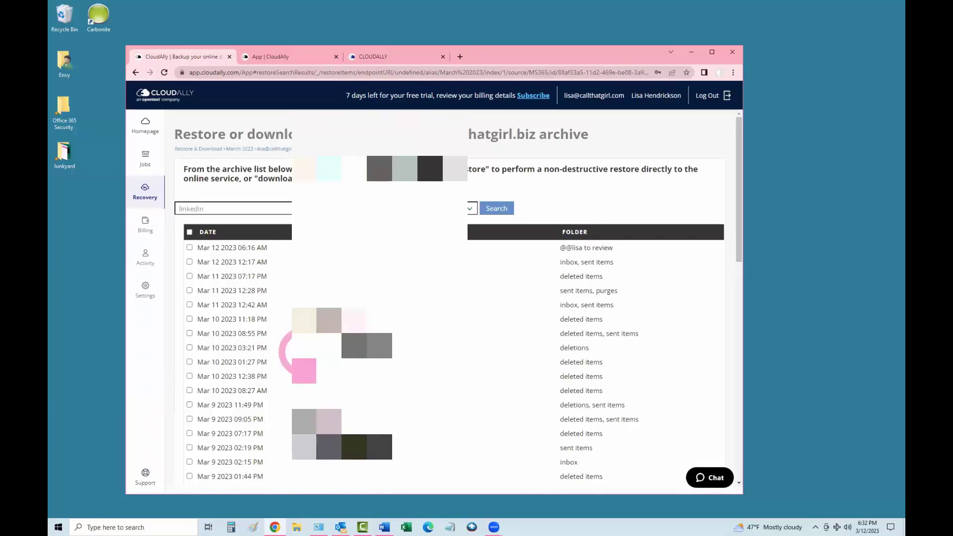
pyautogui.click(420, 56)
# - Send the agent 'Very cool feature, thanks for letting me know!'
pyautogui.click(631, 448)
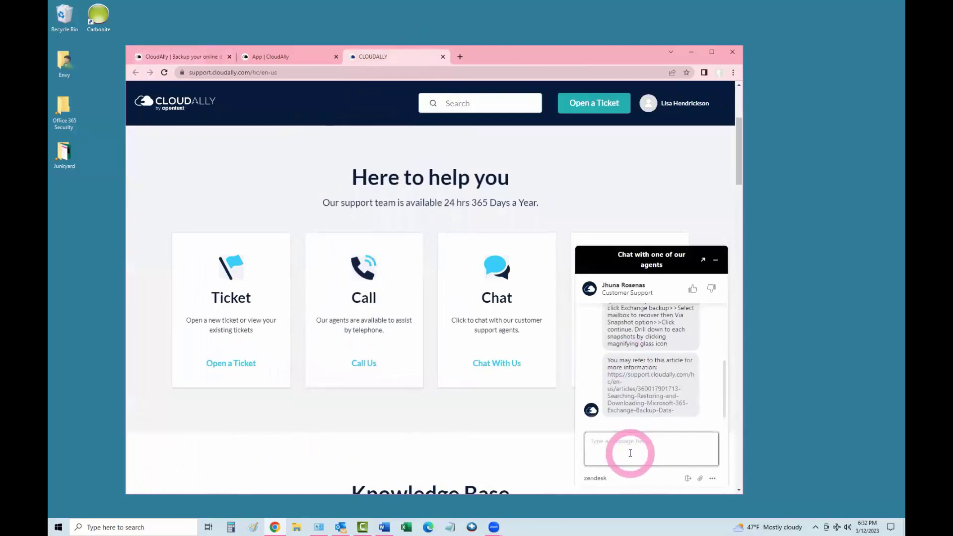
pyautogui.write('Very co')
pyautogui.write('ol featuer')
pyautogui.write('re, thanks')
pyautogui.write(' for lett')
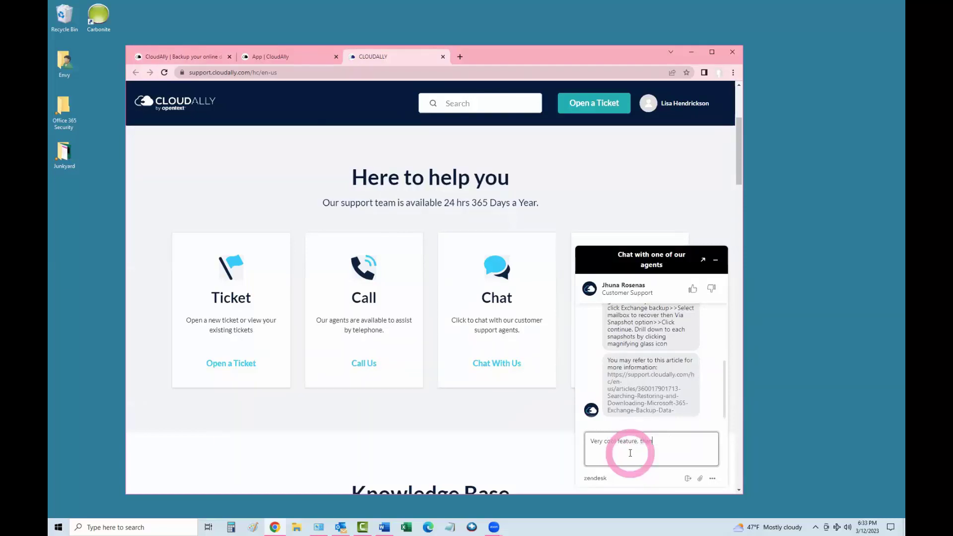
pyautogui.write('ing me know!')
pyautogui.press('Return')
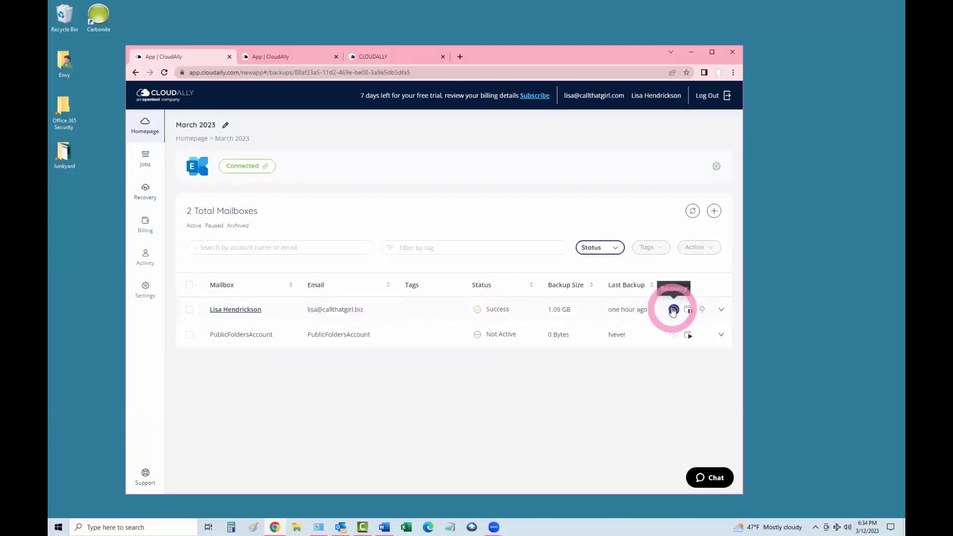
# - Reopen the March 2023 Exchange mailbox backup's restore options and switch to Via Item Search for Email
pyautogui.click(141, 190)
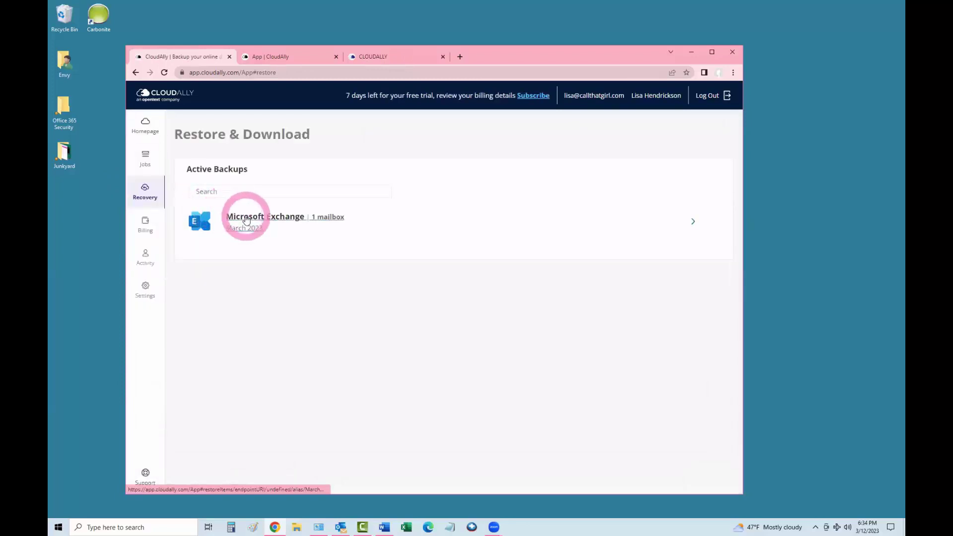
pyautogui.click(247, 216)
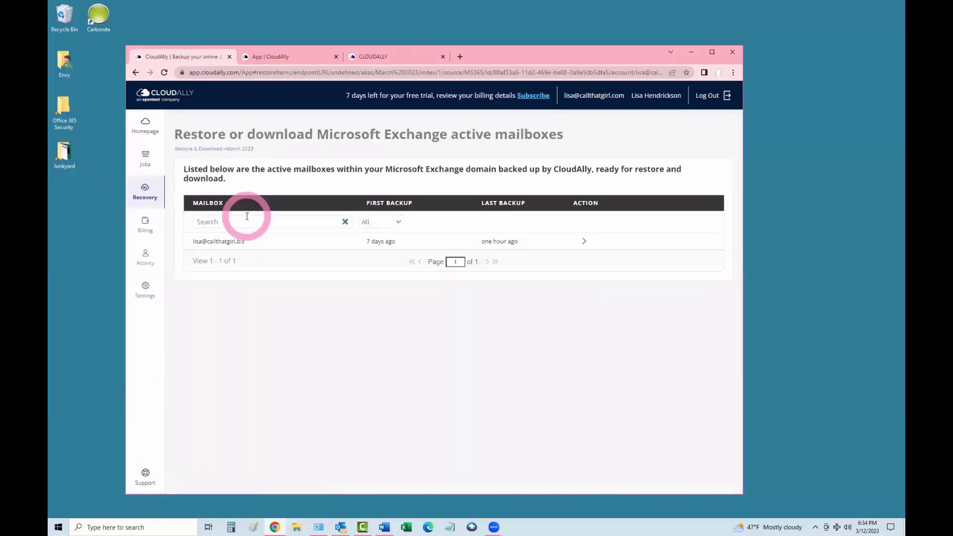
pyautogui.click(584, 241)
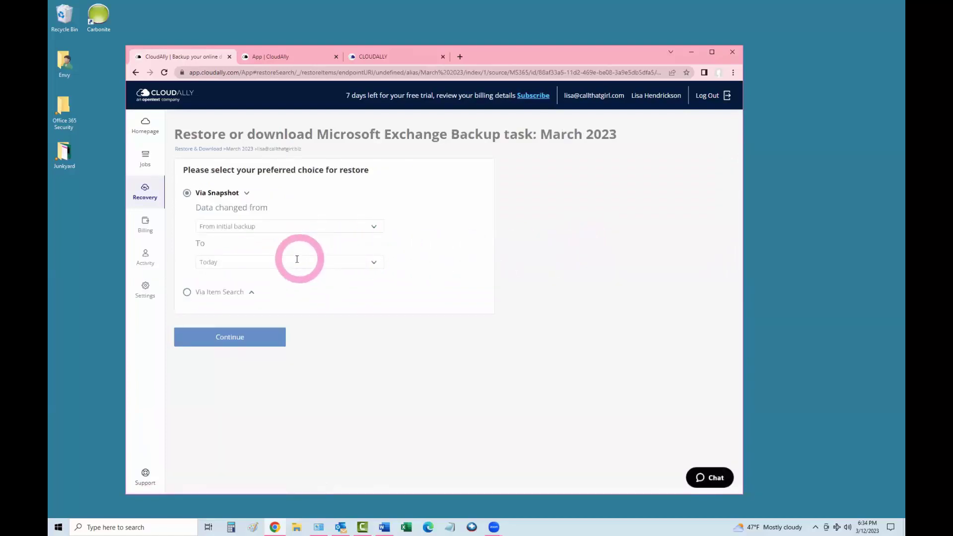
pyautogui.click(245, 287)
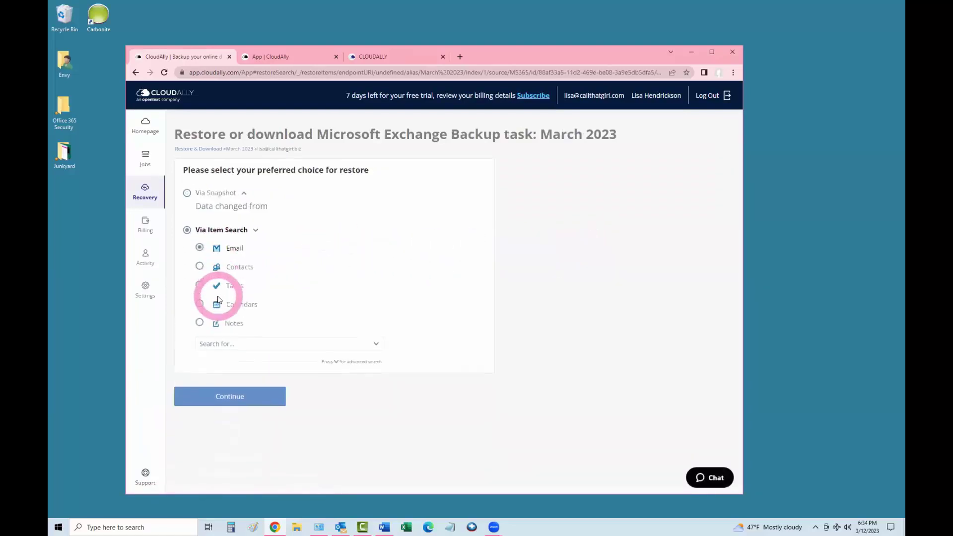